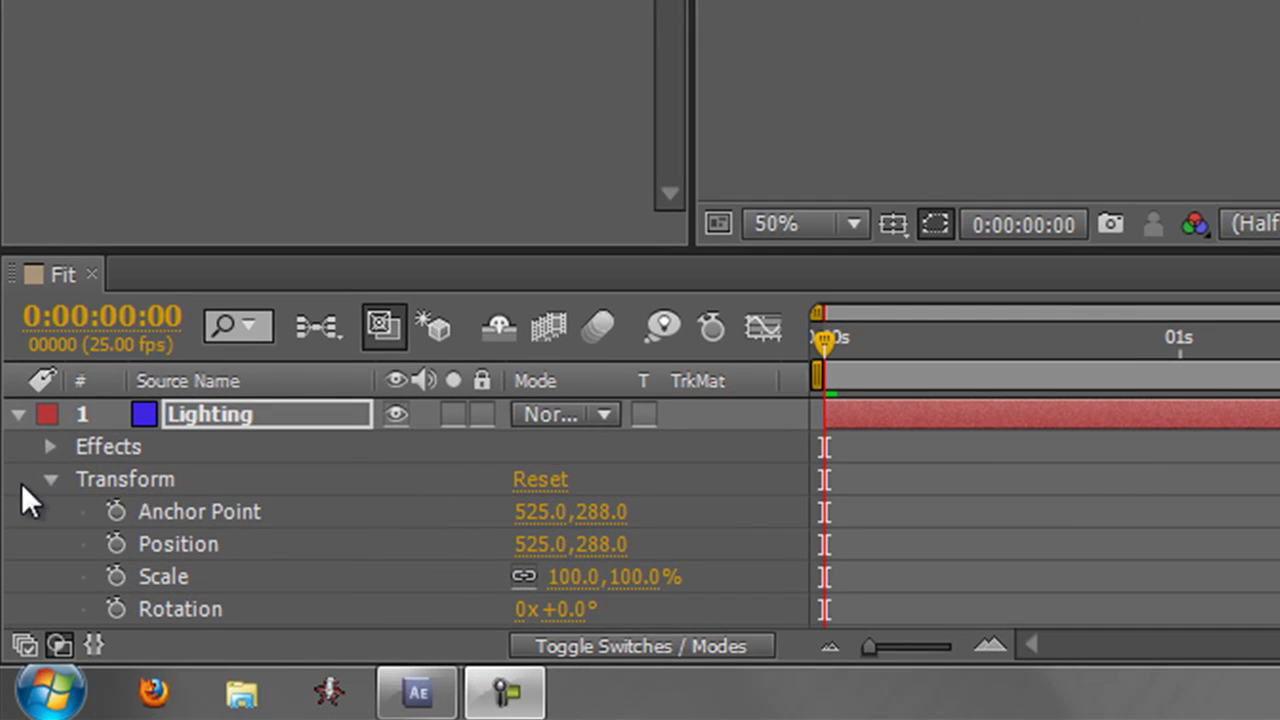
Expand the Lighting layer's Advanced Lightning effect, then select its header in Effect Controls
click(16, 415)
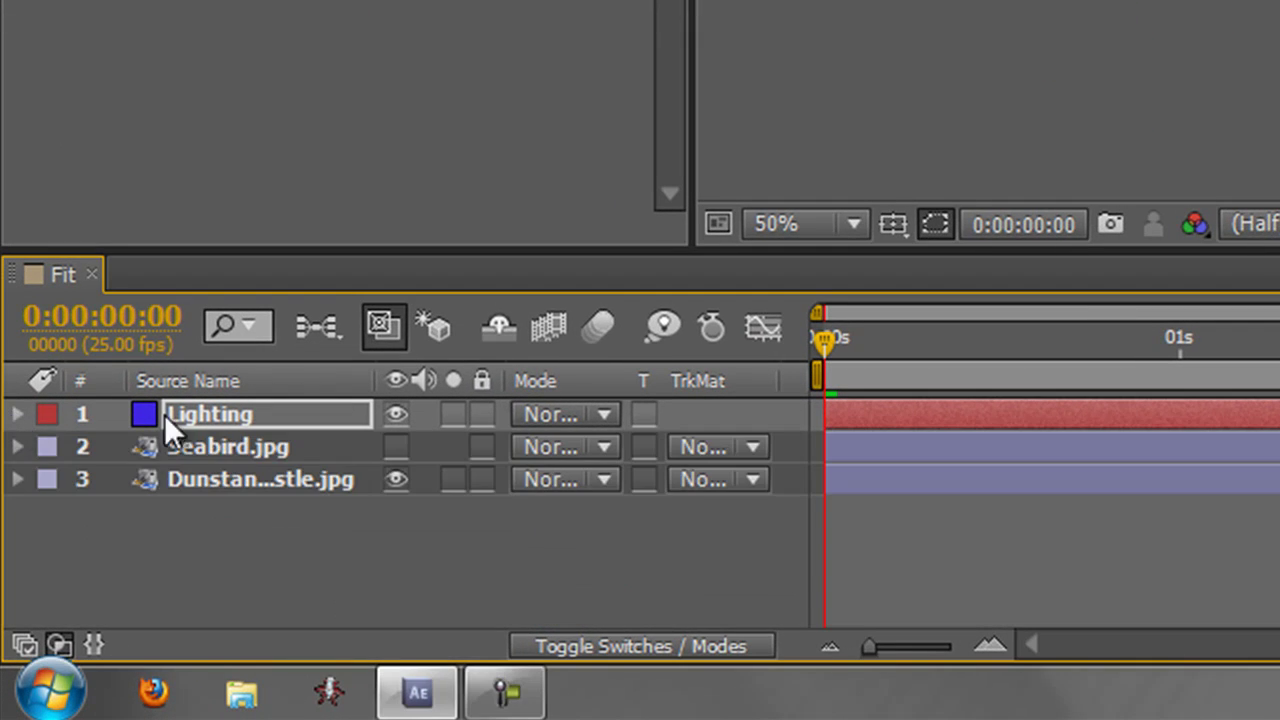
click(17, 413)
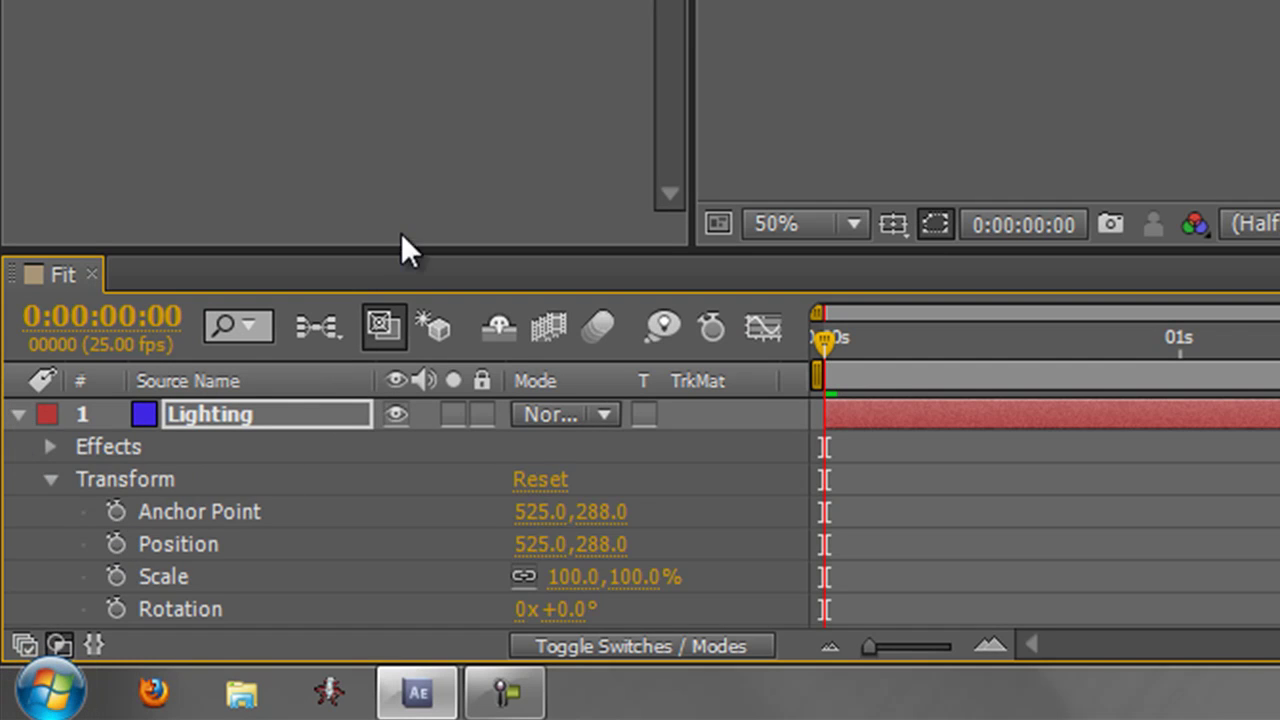
drag(412, 252, 390, 10)
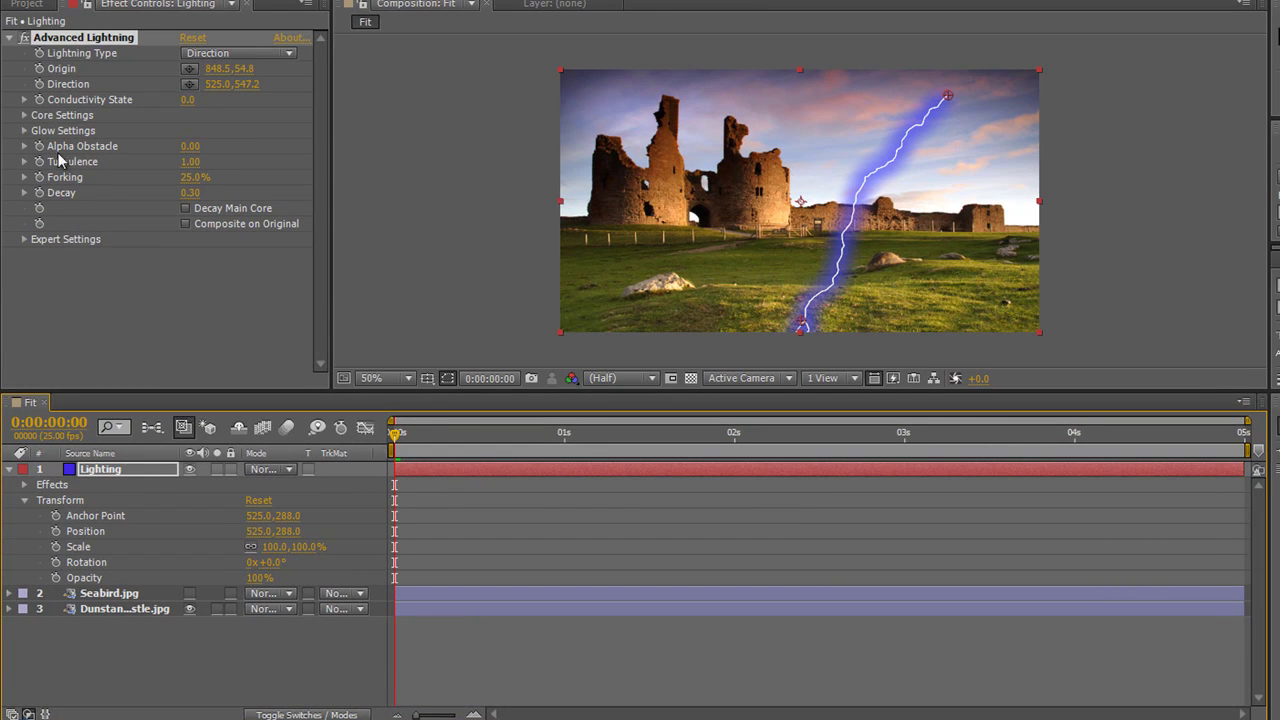
click(24, 485)
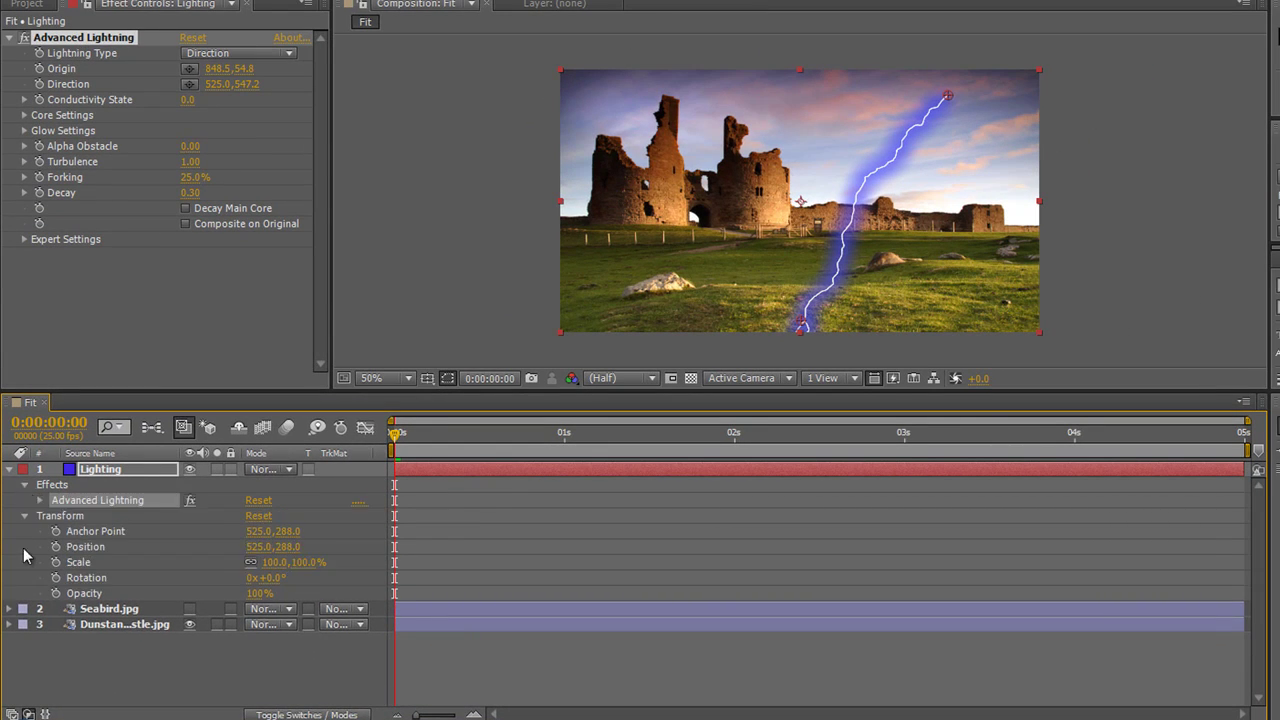
click(39, 501)
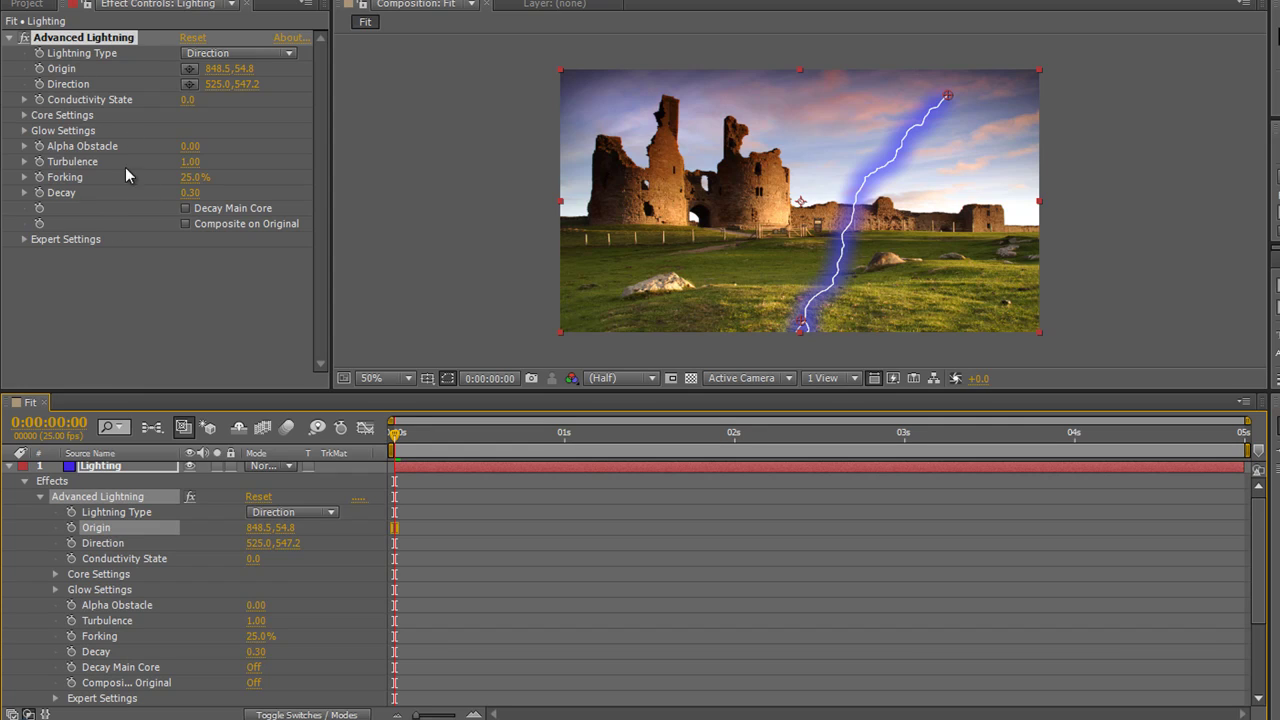
click(26, 482)
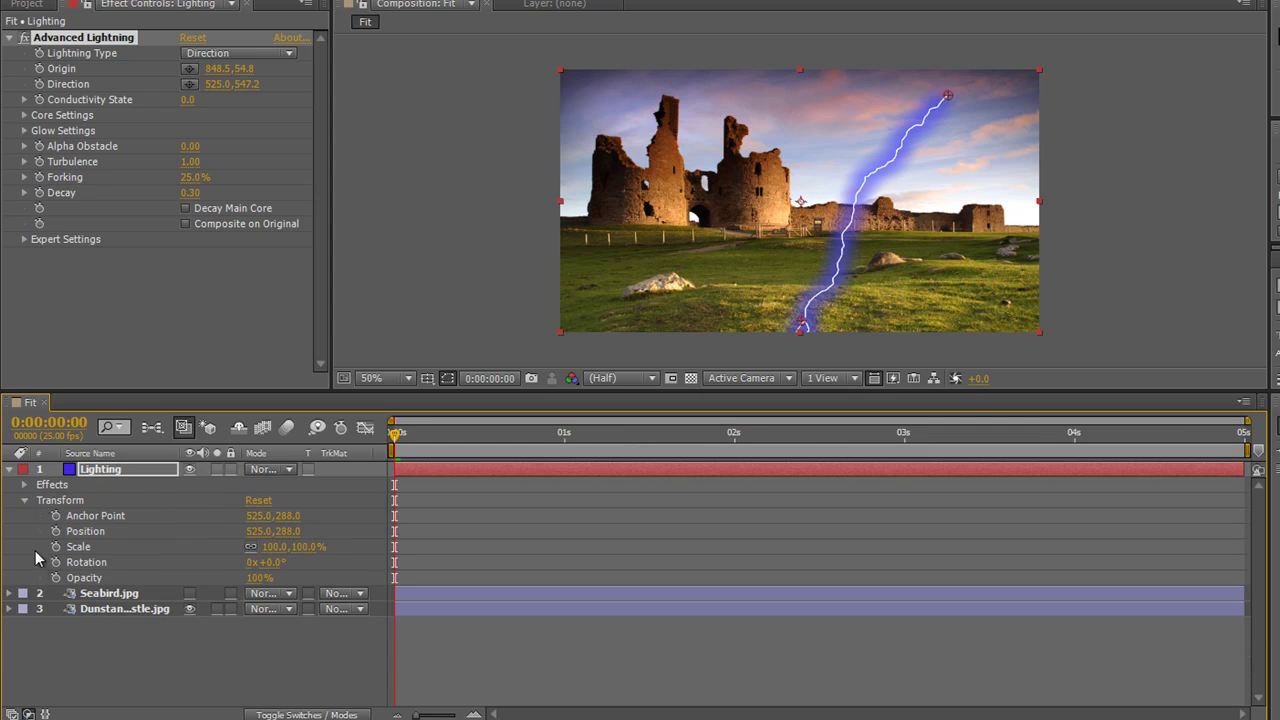
click(83, 40)
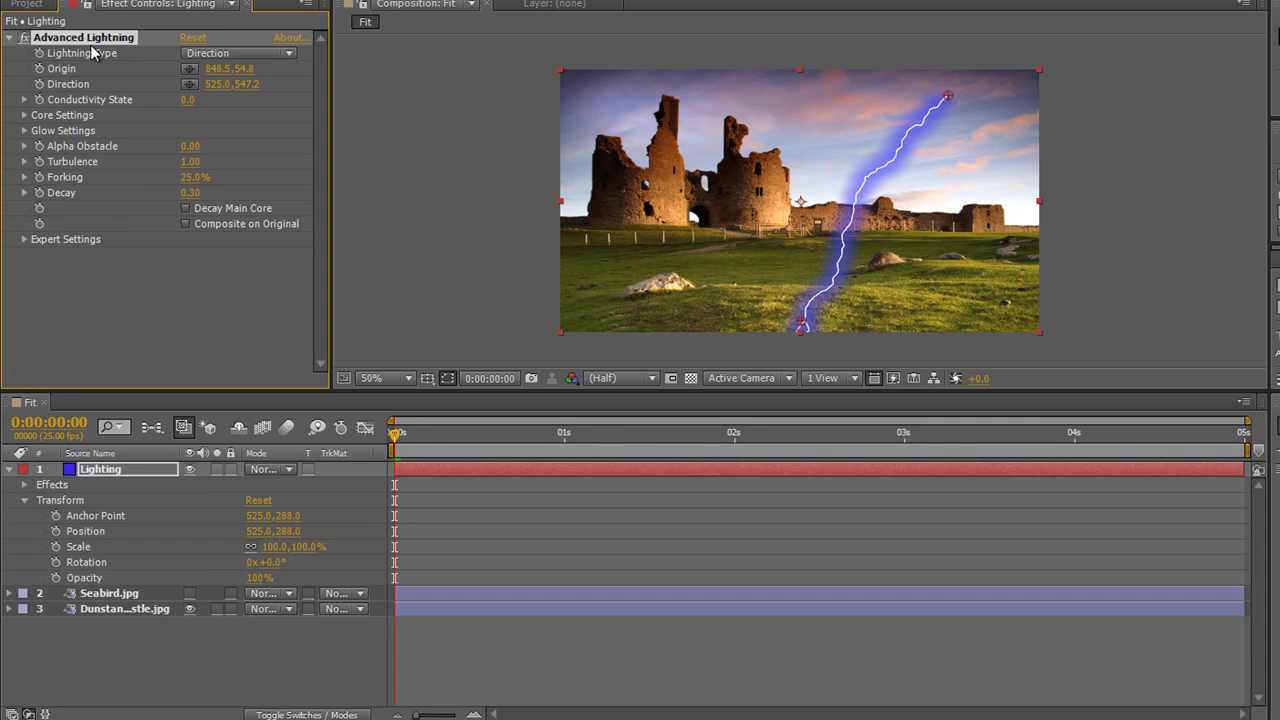
Delete the Advanced Lightning effect and review the Lighting layer's Transform group
key(Delete)
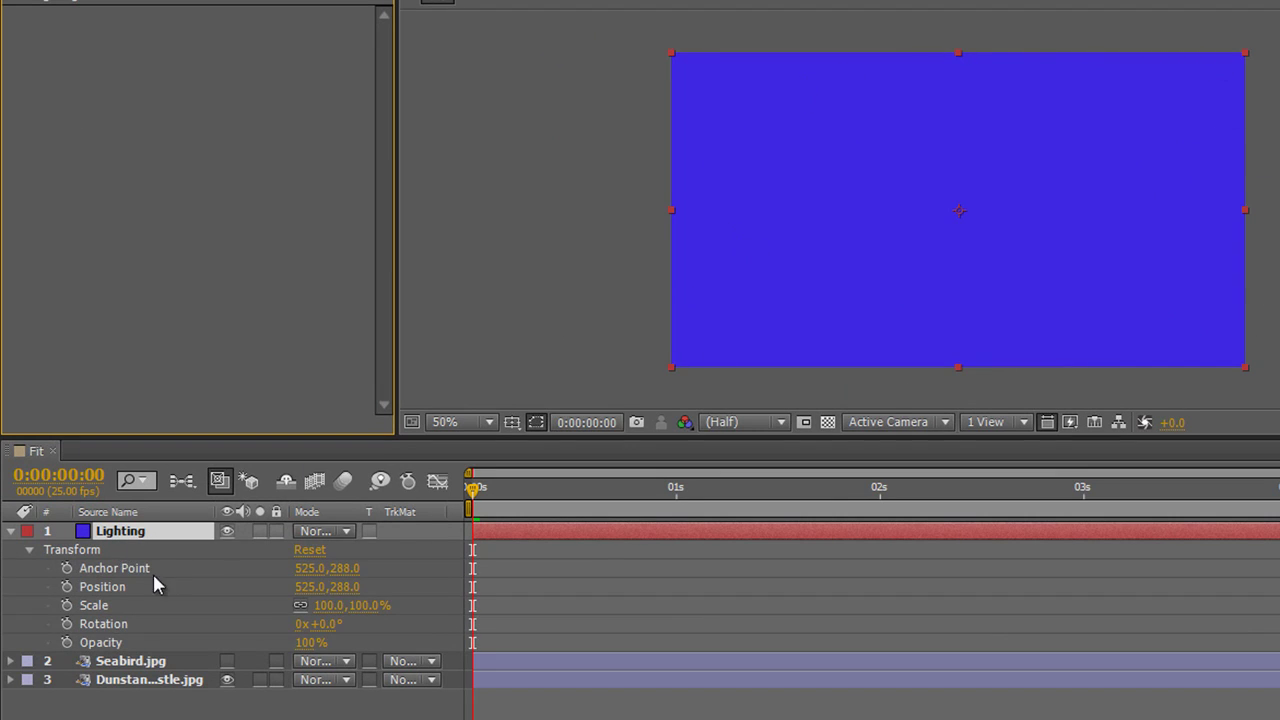
click(29, 550)
click(29, 550)
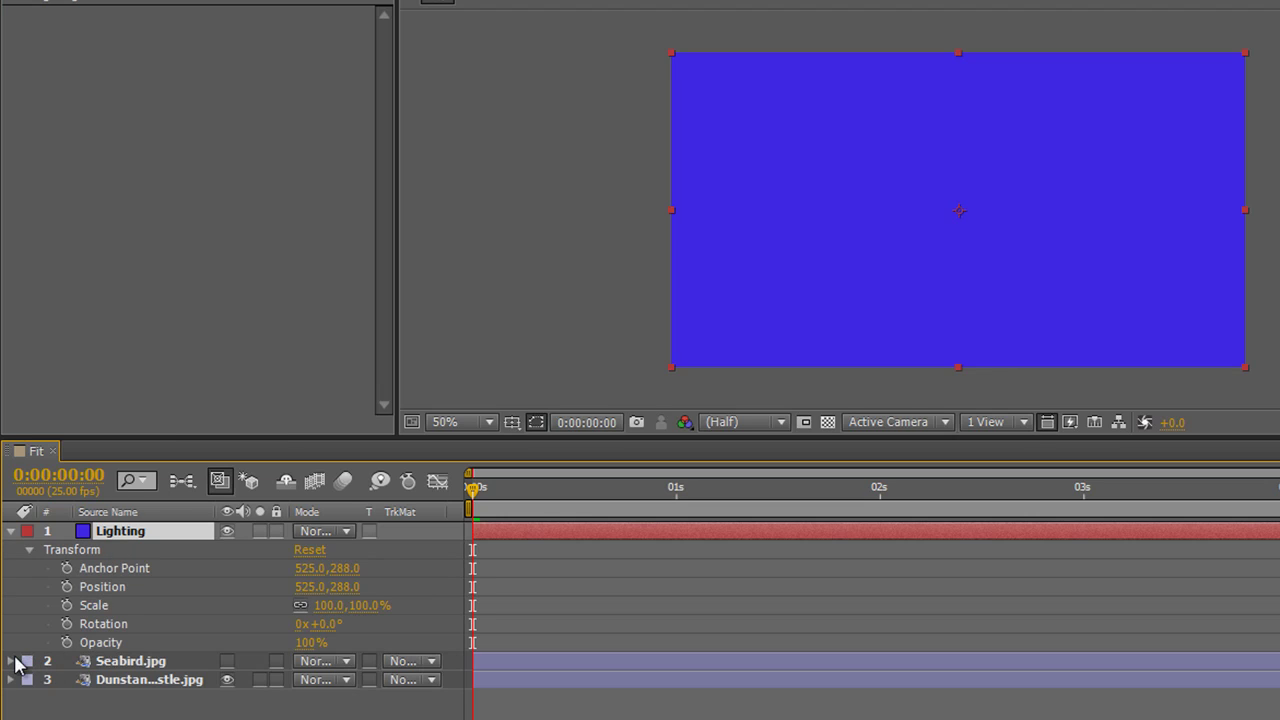
Inspect Seabird.jpg's Transform properties, collapse that layer, and deselect Lighting
click(11, 661)
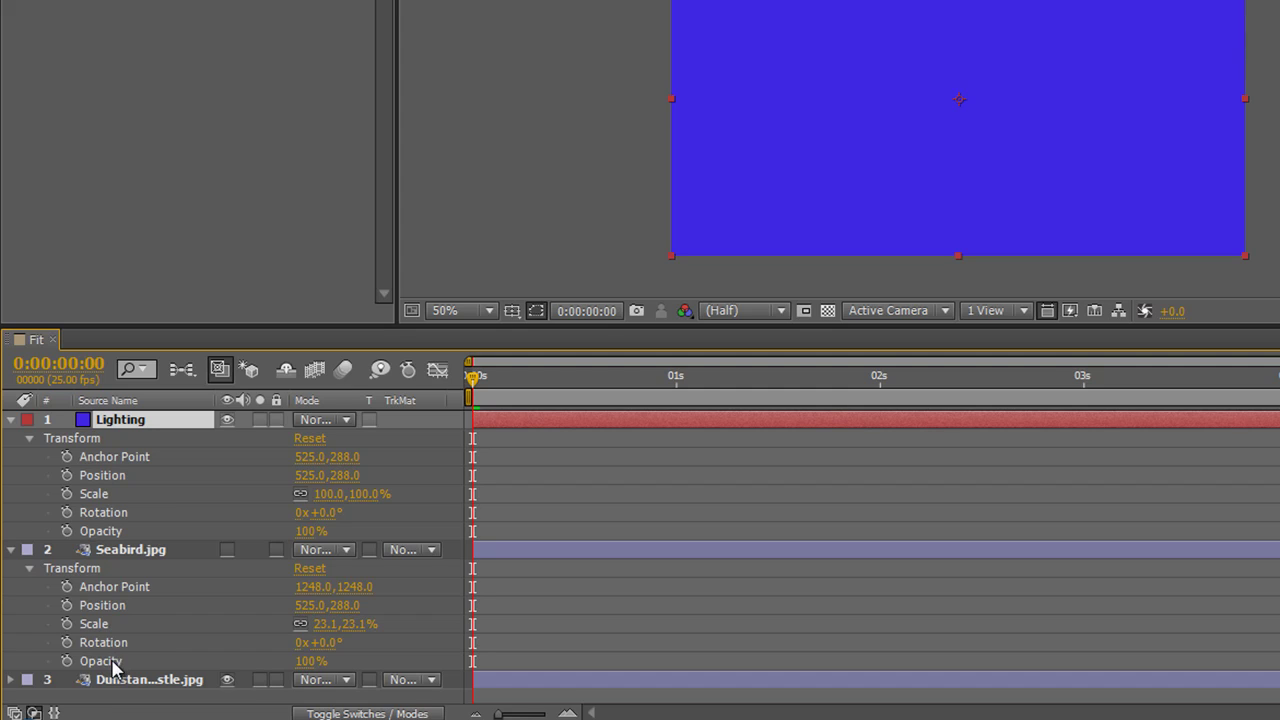
click(29, 568)
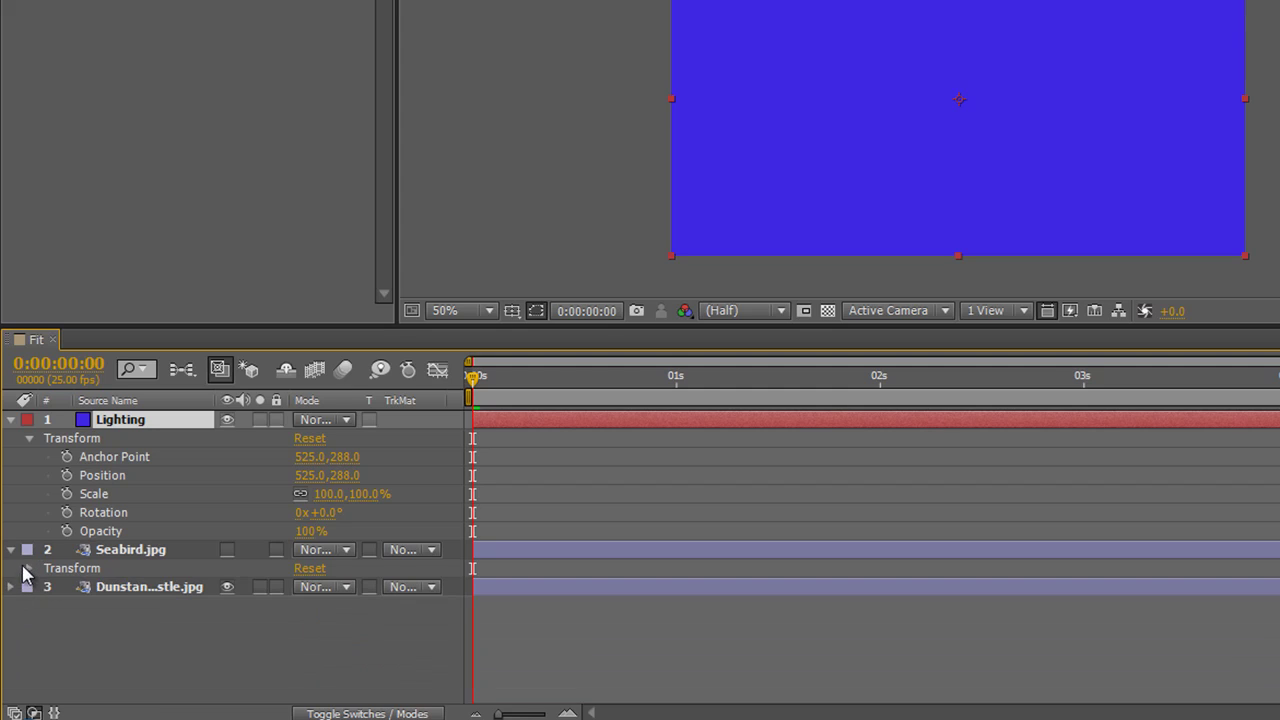
click(11, 550)
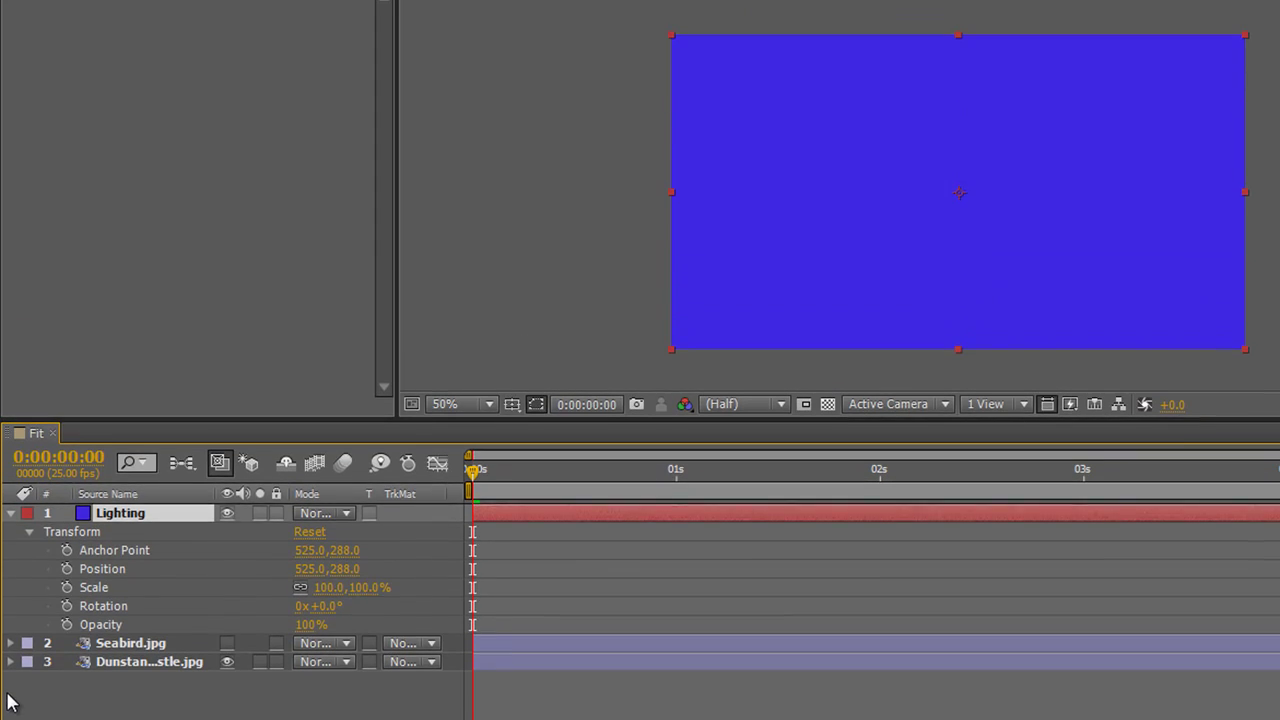
click(8, 610)
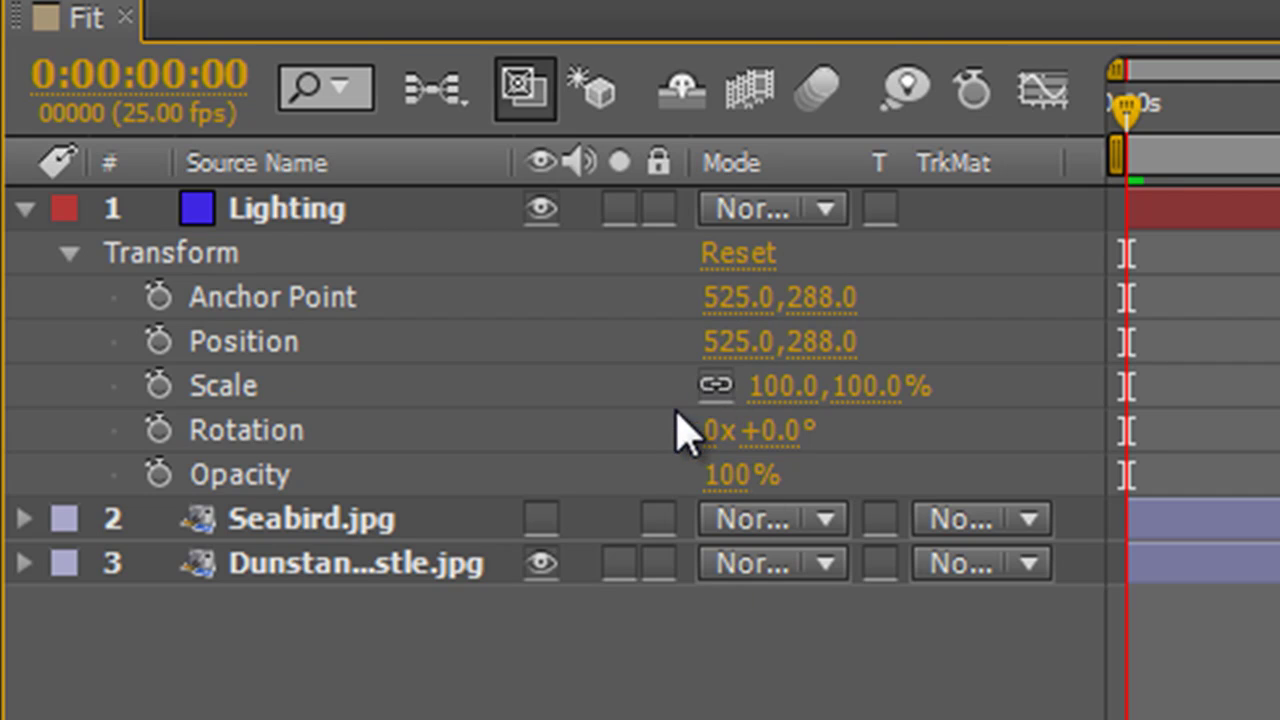
click(725, 298)
click(915, 465)
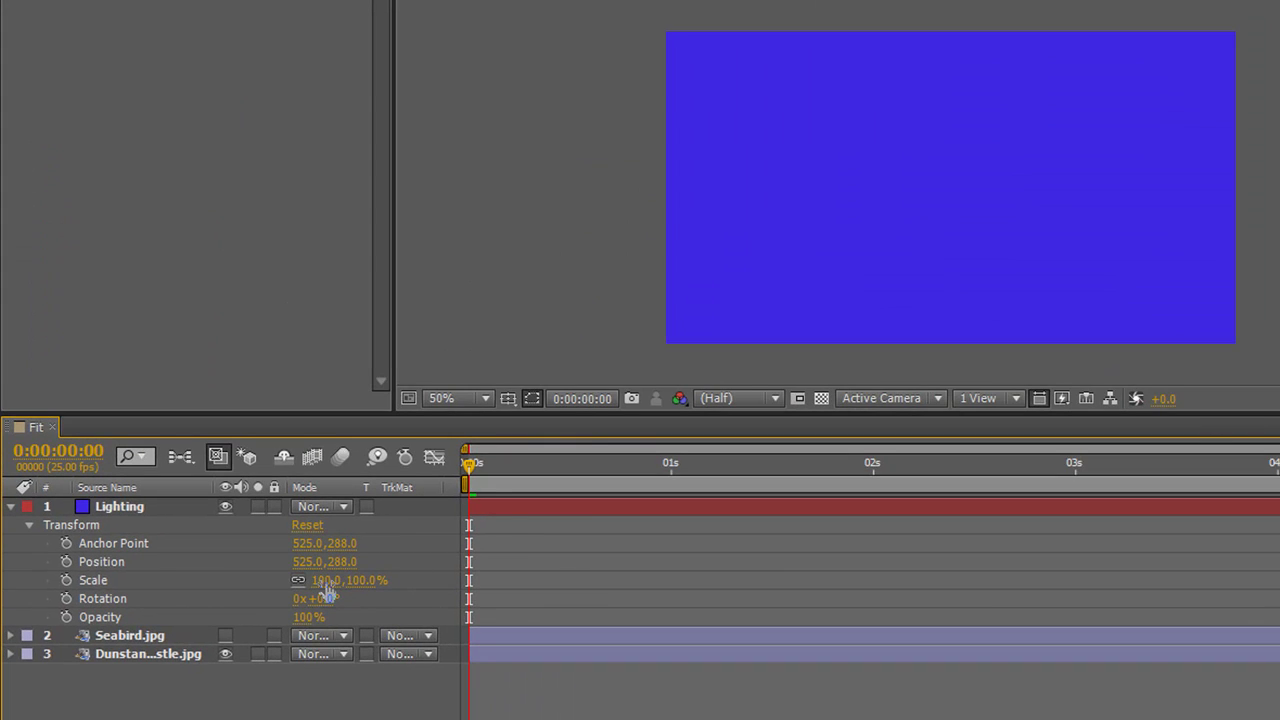
drag(325, 580, 358, 609)
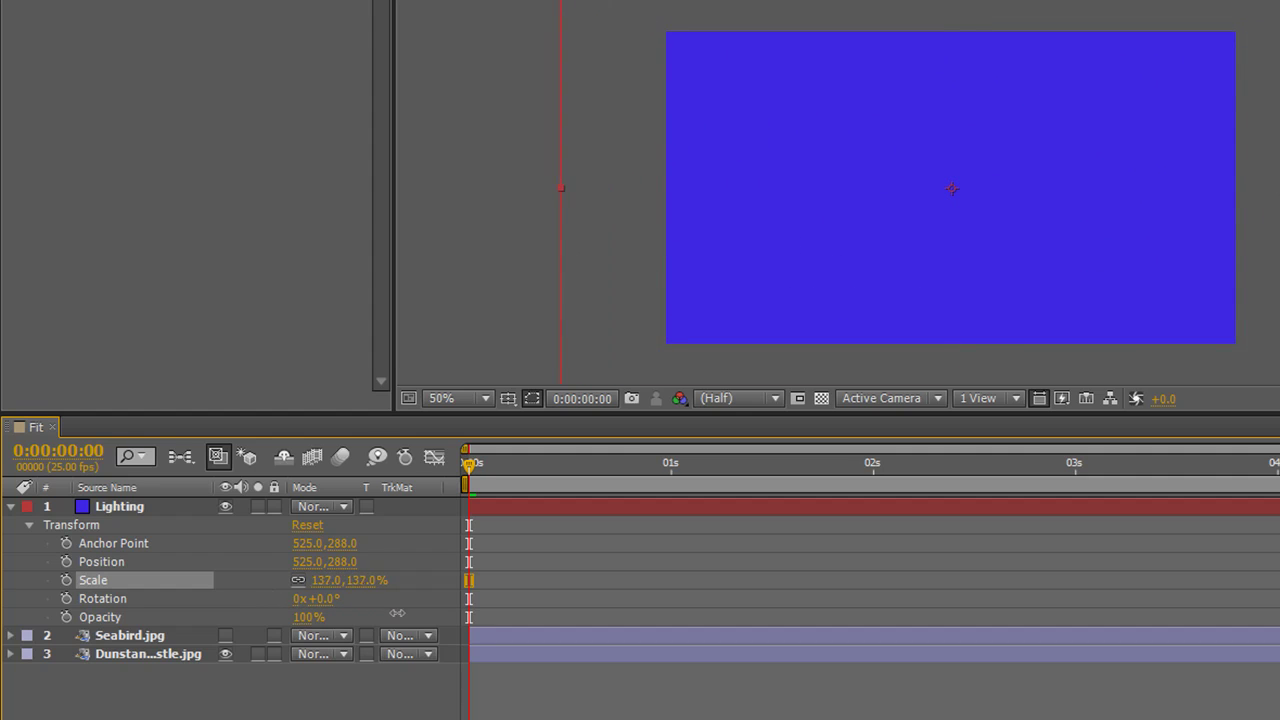
drag(368, 613, 320, 622)
key(Return)
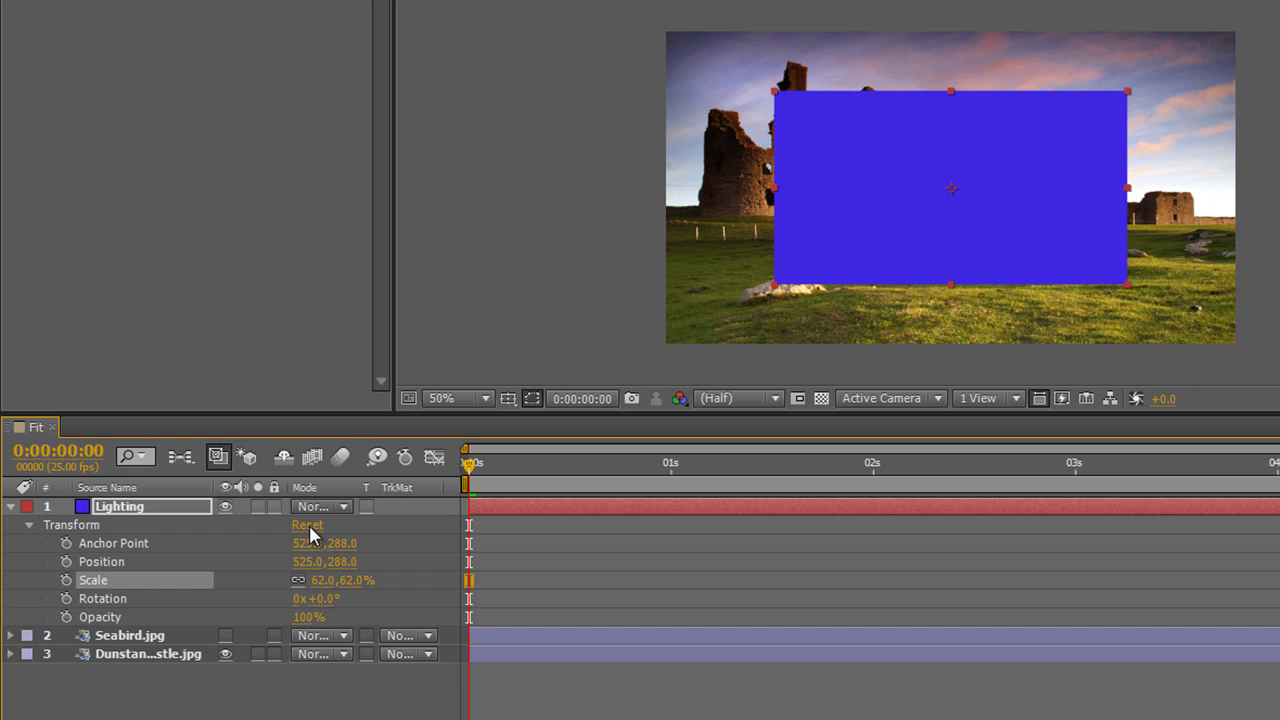
click(309, 527)
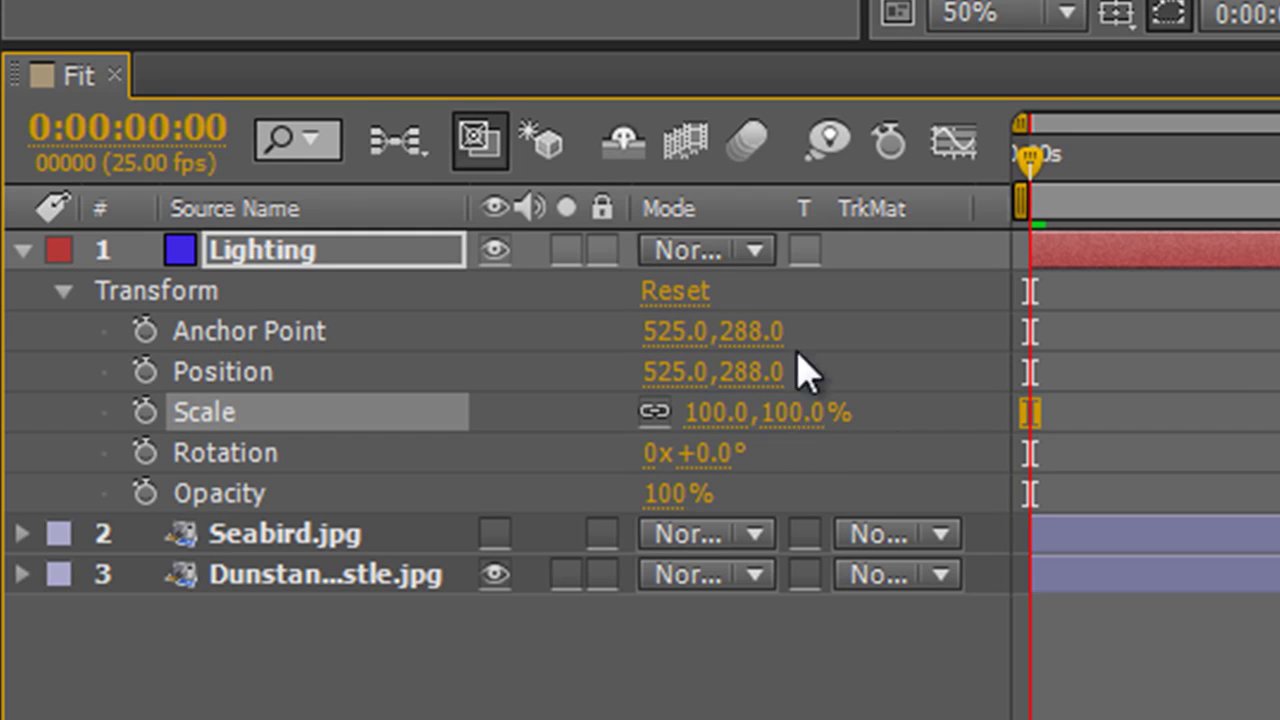
click(654, 411)
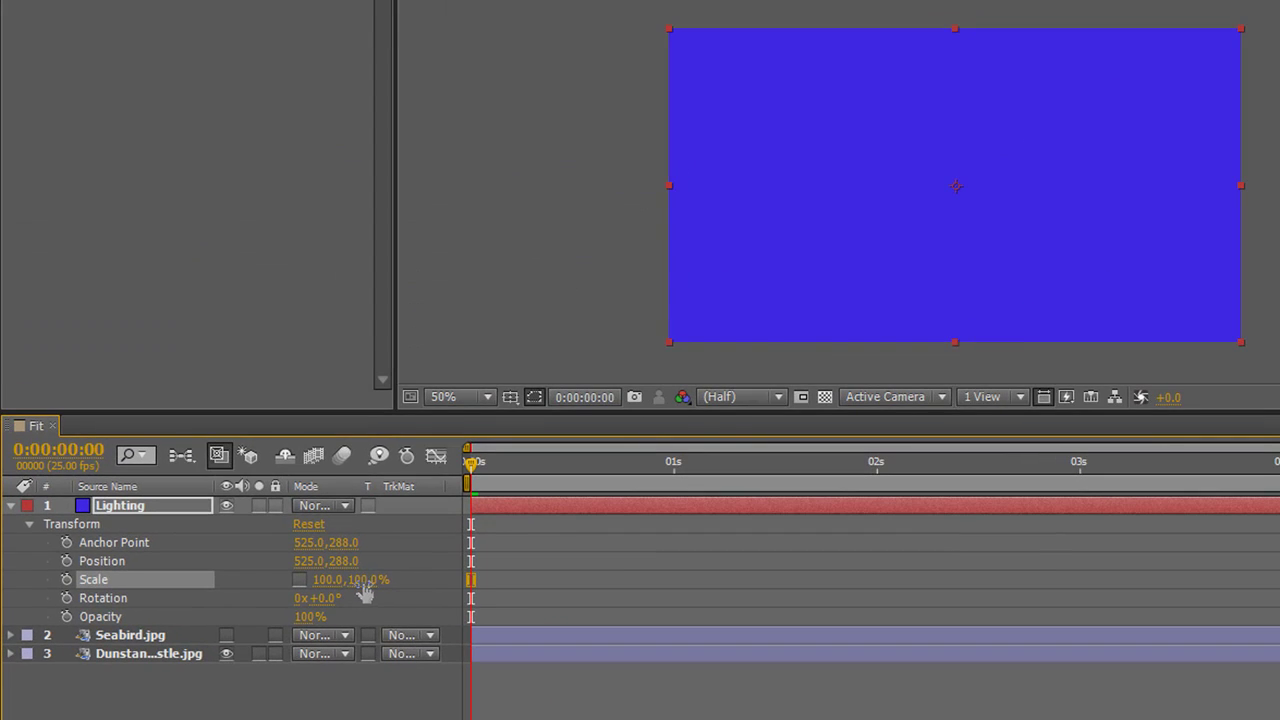
drag(795, 412, 729, 412)
drag(330, 580, 342, 694)
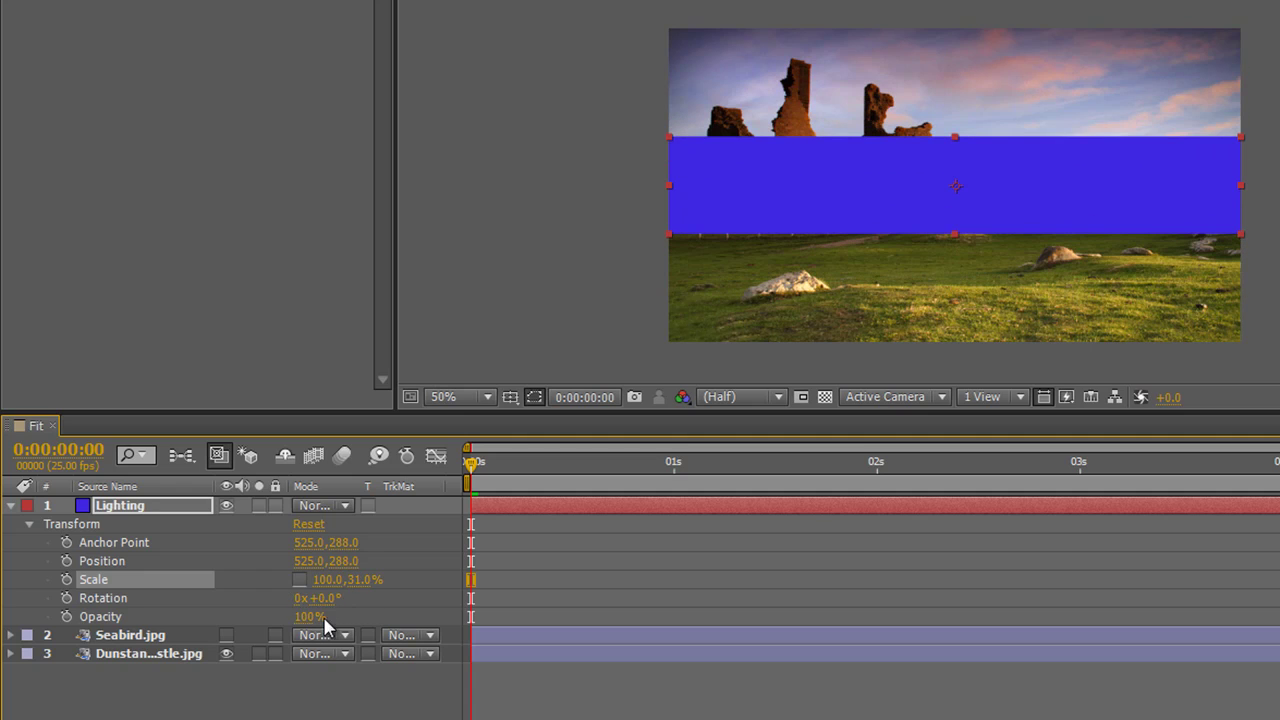
drag(326, 581, 330, 581)
drag(412, 600, 318, 634)
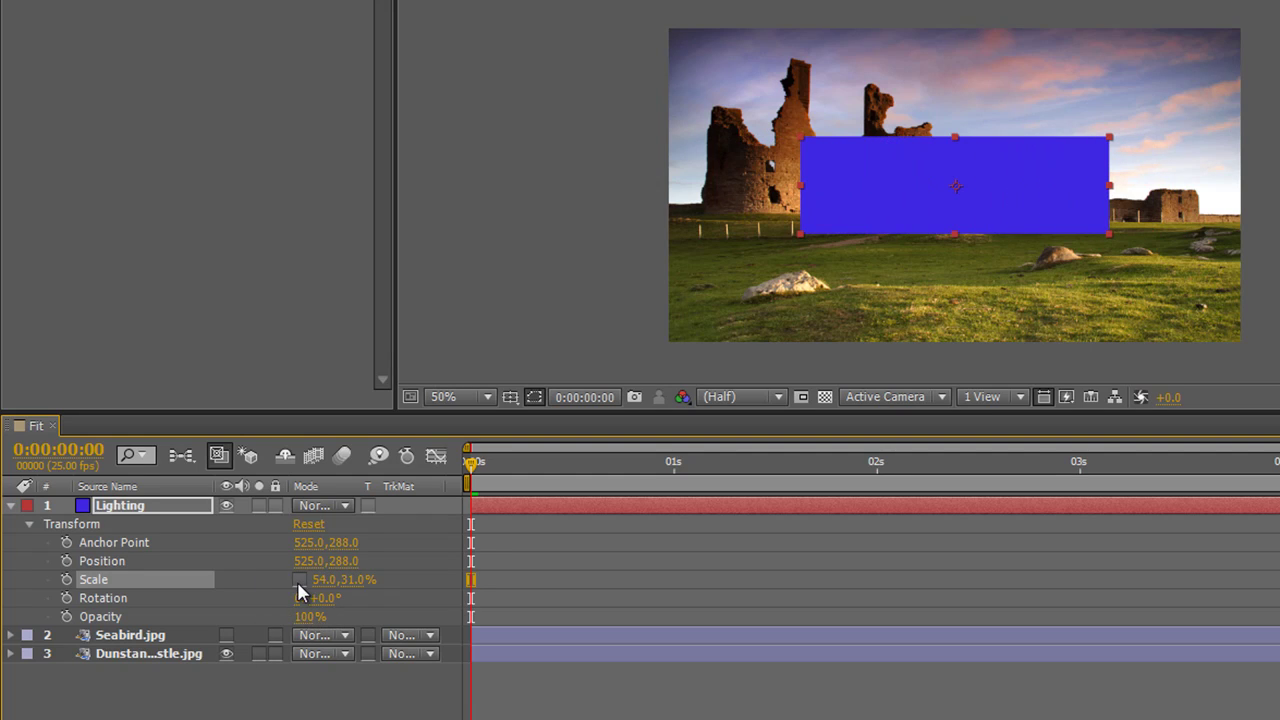
click(300, 580)
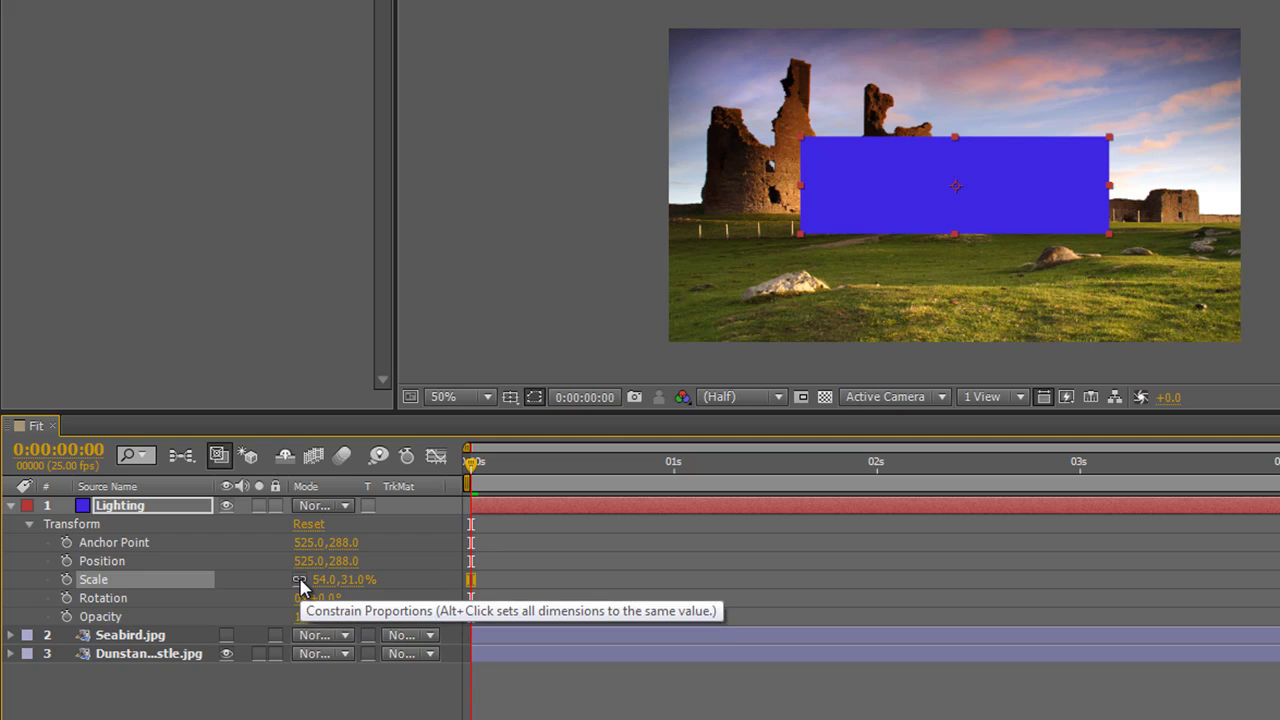
drag(324, 590, 366, 613)
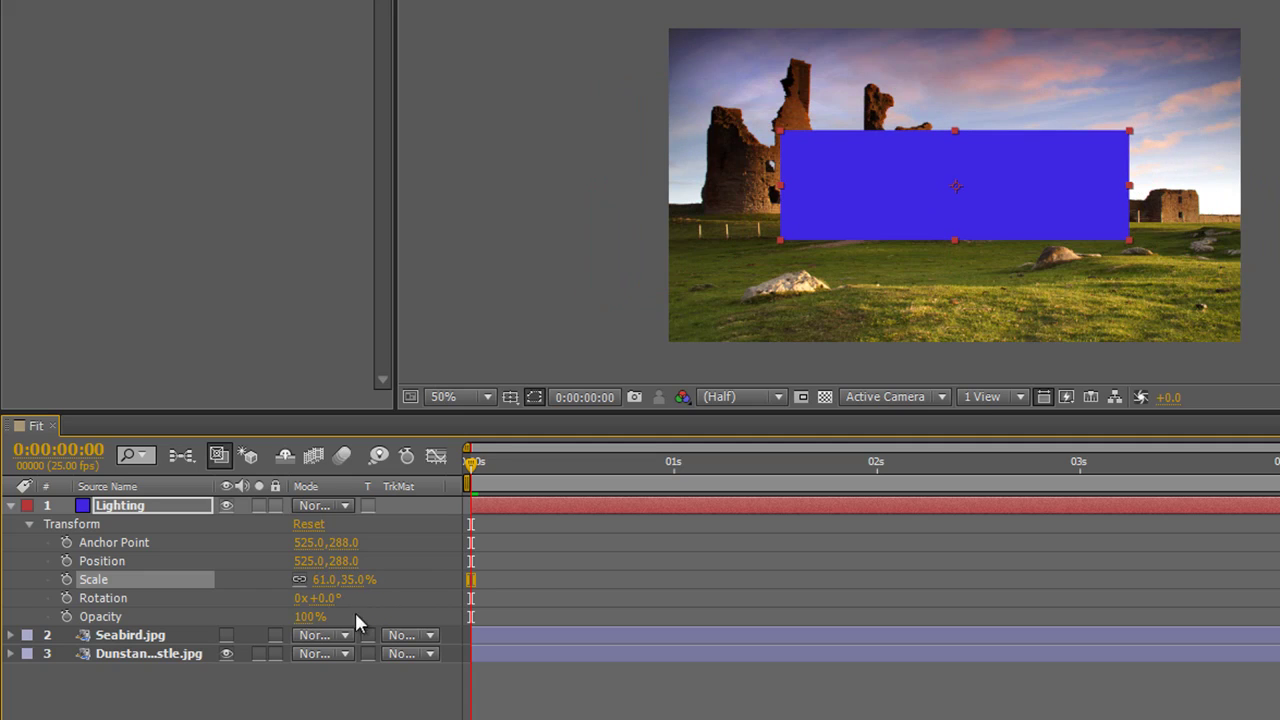
click(312, 523)
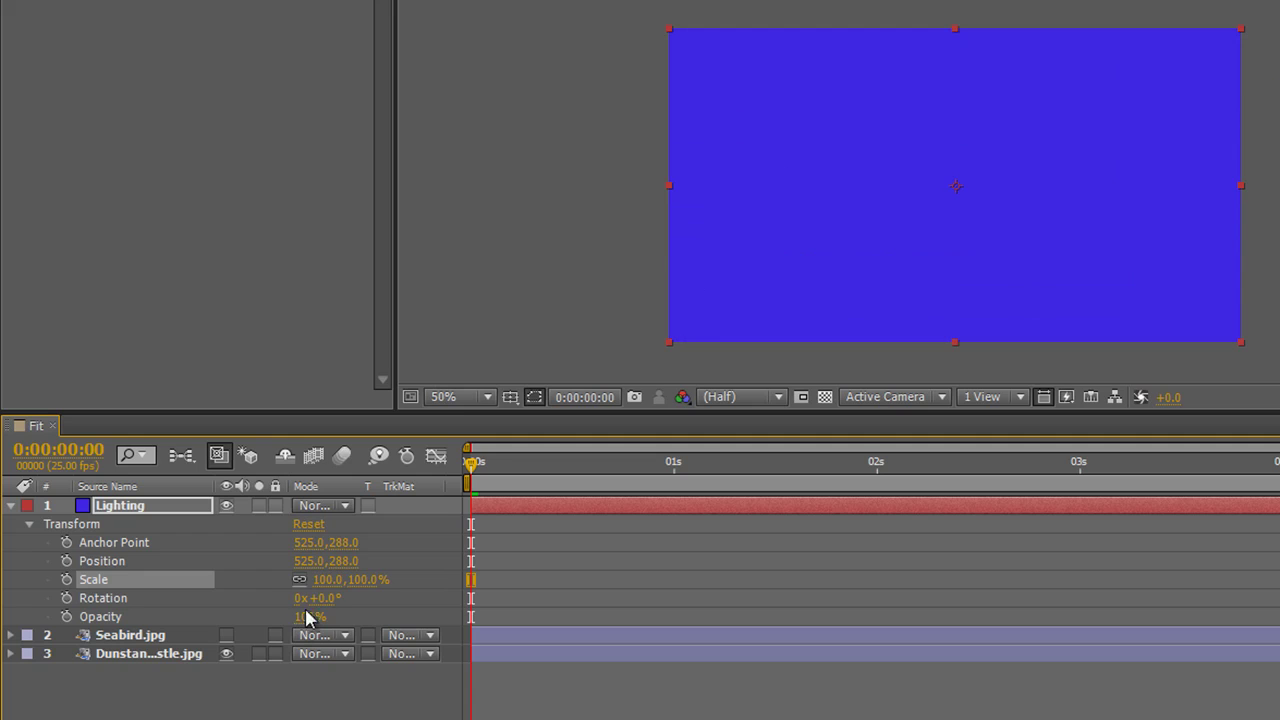
Shrink the Lighting solid and drag it up to Position 533,266 over the castle
drag(324, 583, 254, 587)
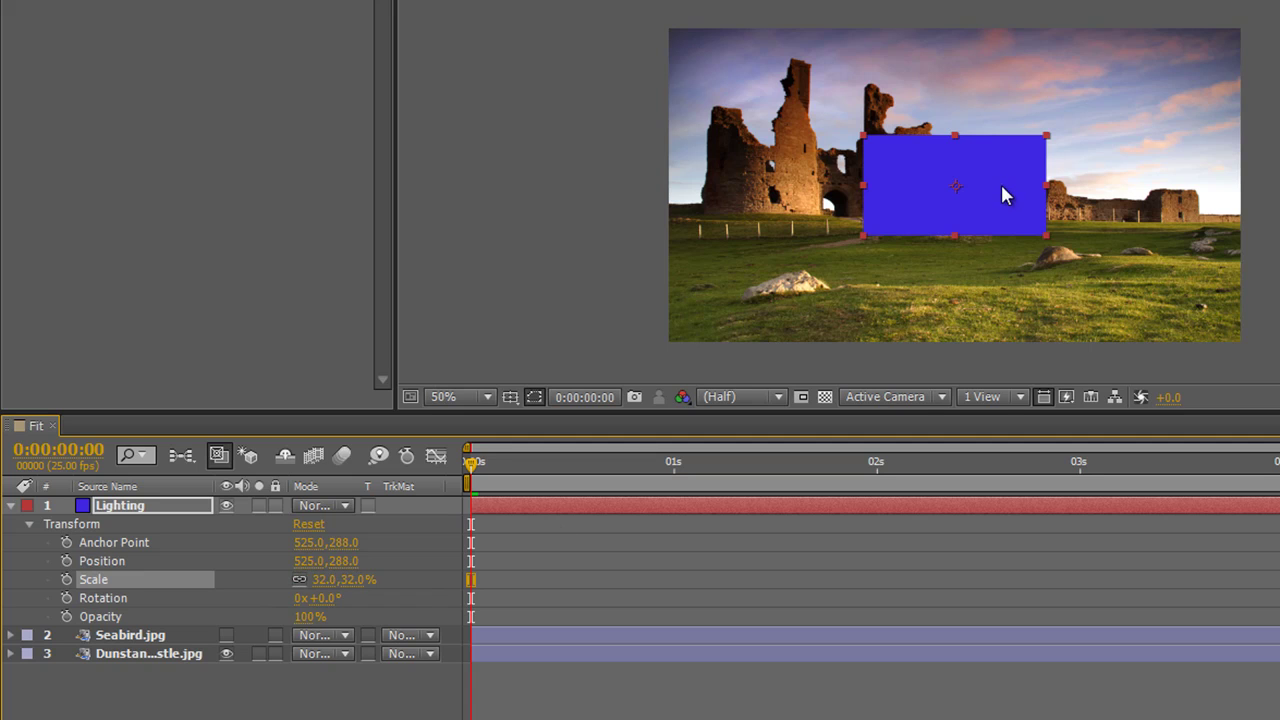
mouse_move(1003, 191)
mouse_down()
mouse_move(910, 150)
mouse_move(888, 185)
mouse_move(940, 243)
mouse_move(1009, 260)
mouse_move(1117, 245)
mouse_move(1131, 177)
mouse_move(1020, 160)
mouse_move(897, 163)
mouse_move(841, 129)
mouse_move(837, 105)
mouse_move(835, 186)
mouse_move(1020, 193)
mouse_move(1011, 146)
mouse_move(1014, 189)
mouse_move(1006, 177)
mouse_up()
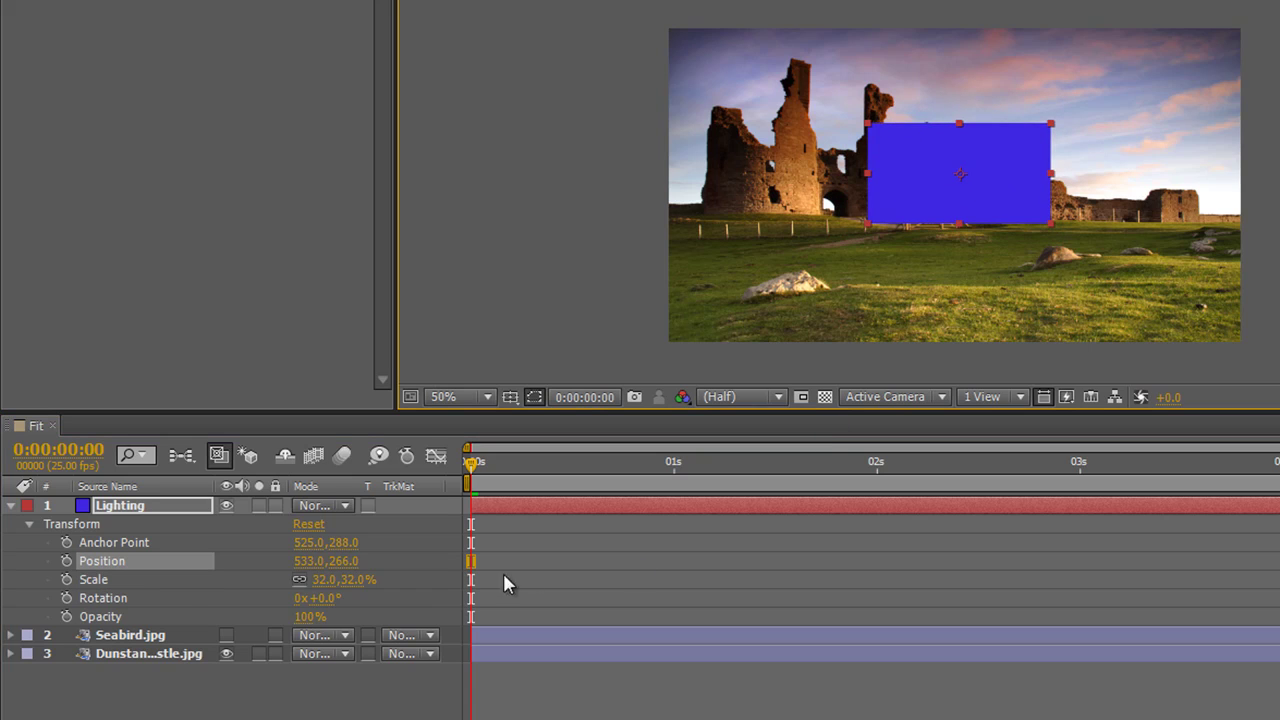
Set the solid's Position to 447,267 and briefly lower Opacity before restoring 100%
drag(308, 563, 330, 579)
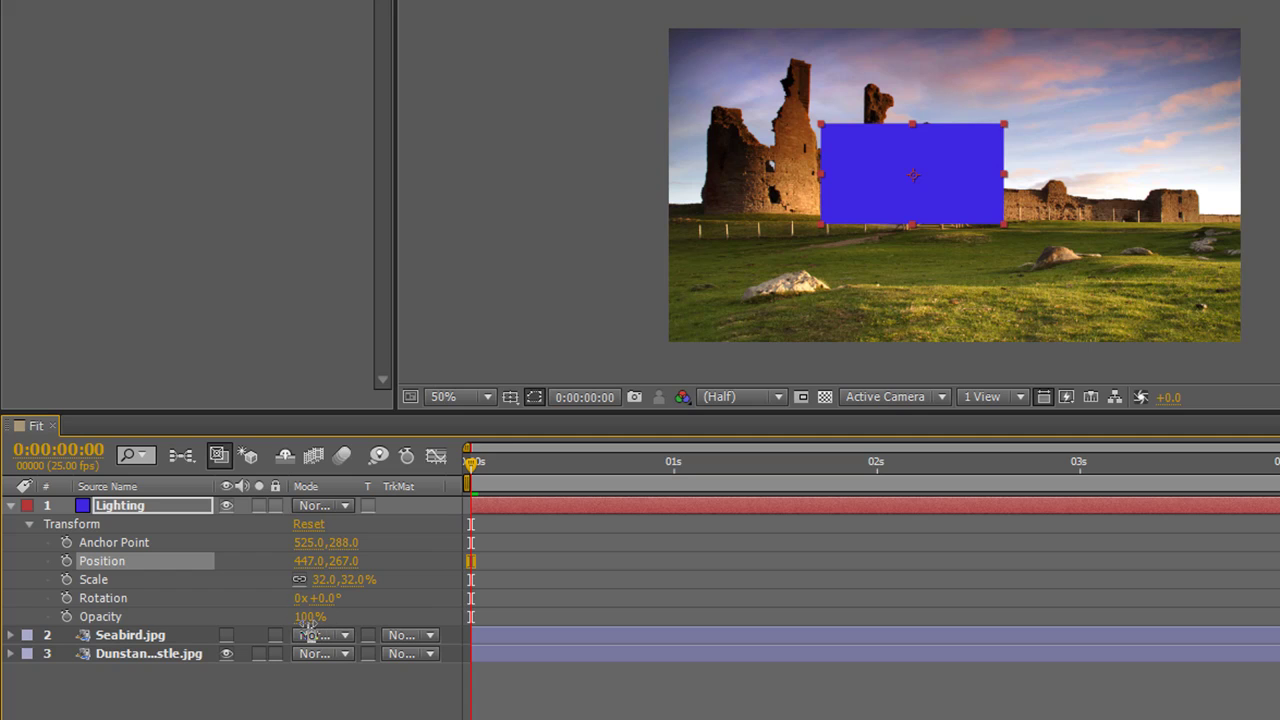
drag(310, 616, 335, 628)
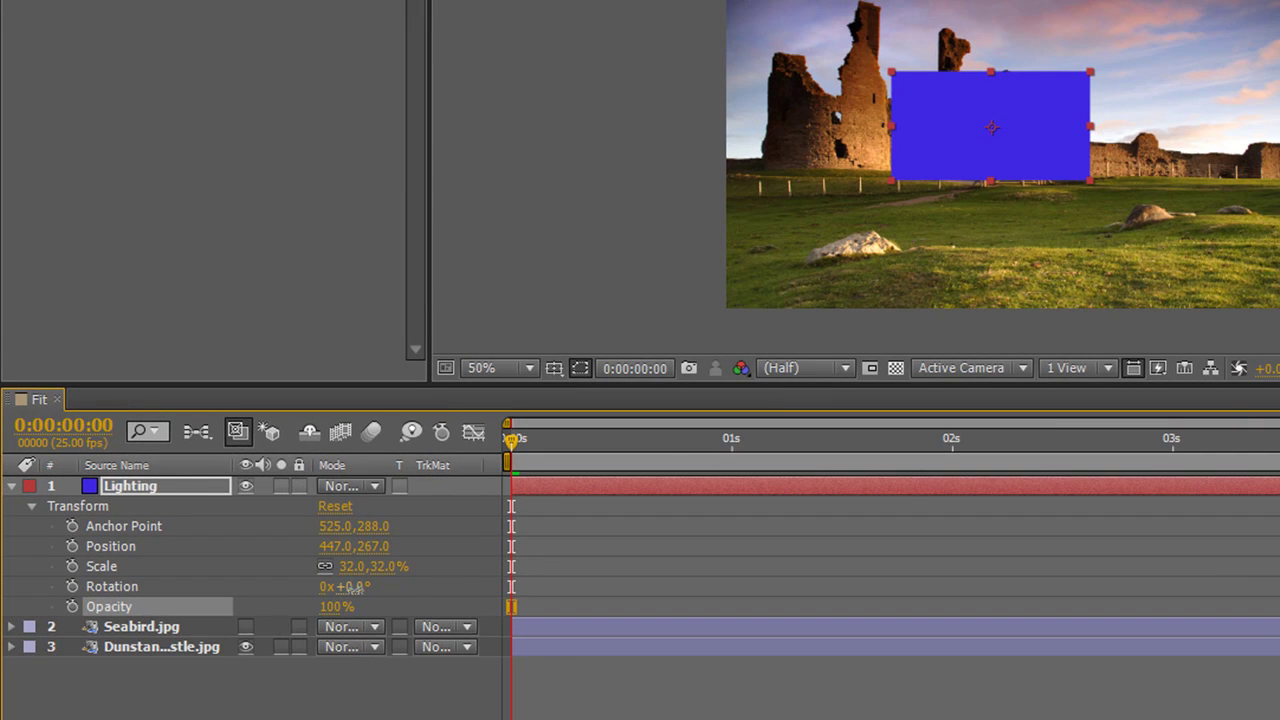
drag(350, 588, 800, 641)
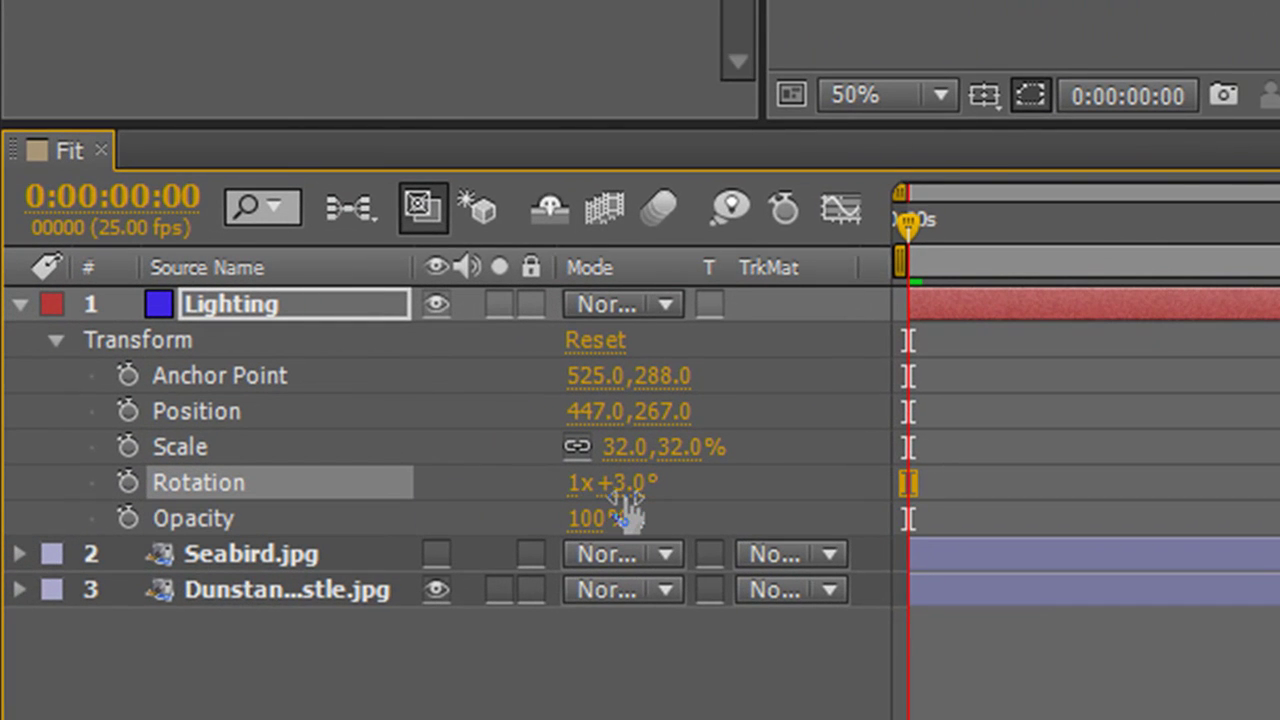
drag(610, 482, 1279, 608)
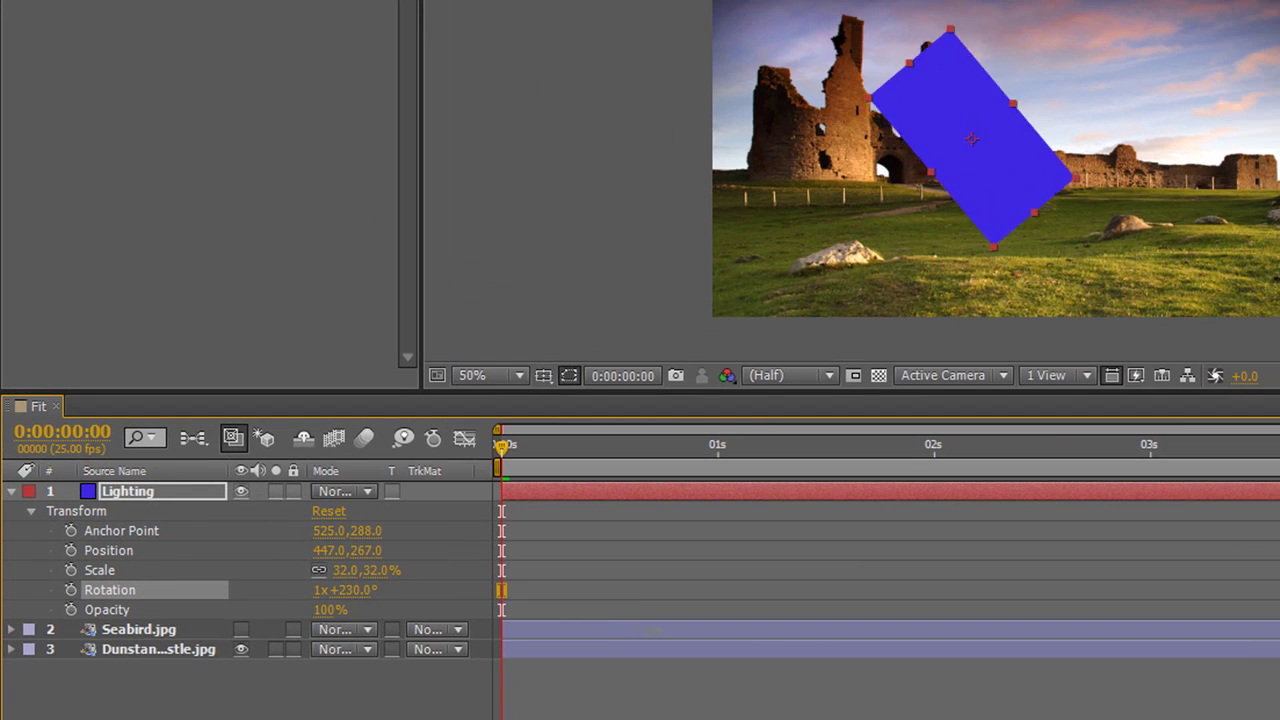
drag(768, 659, 42, 709)
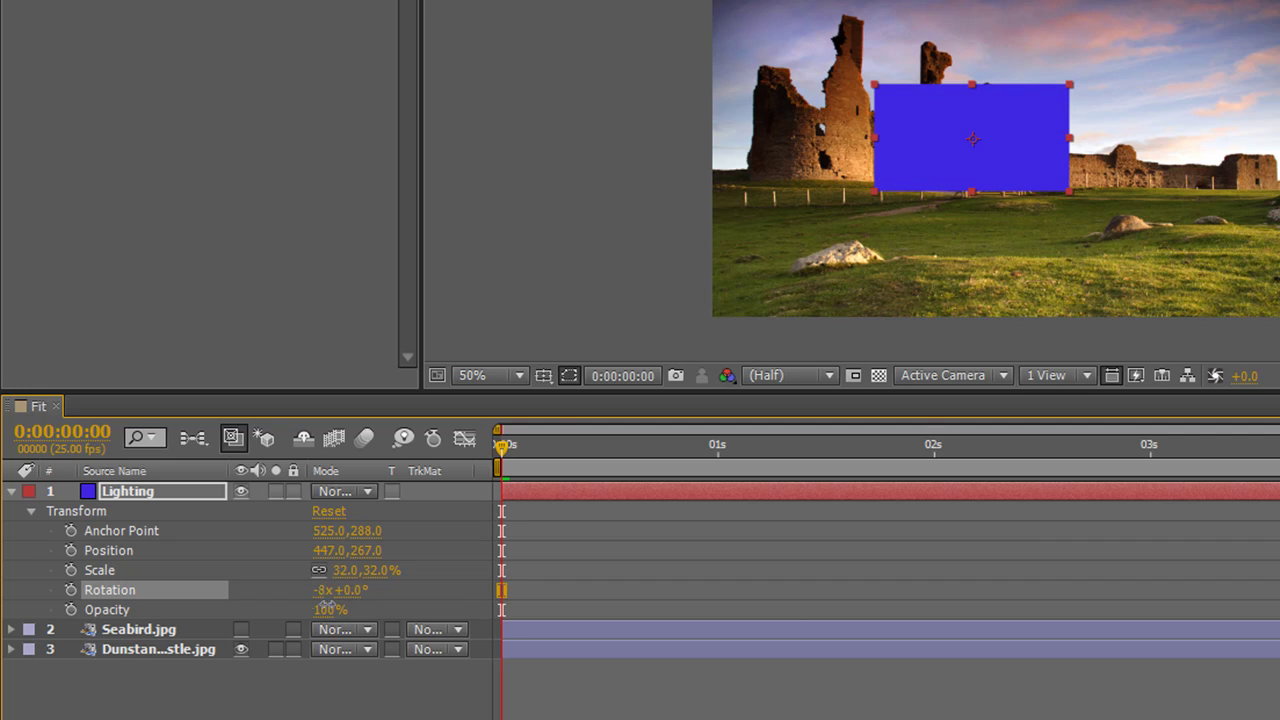
drag(341, 598, 335, 598)
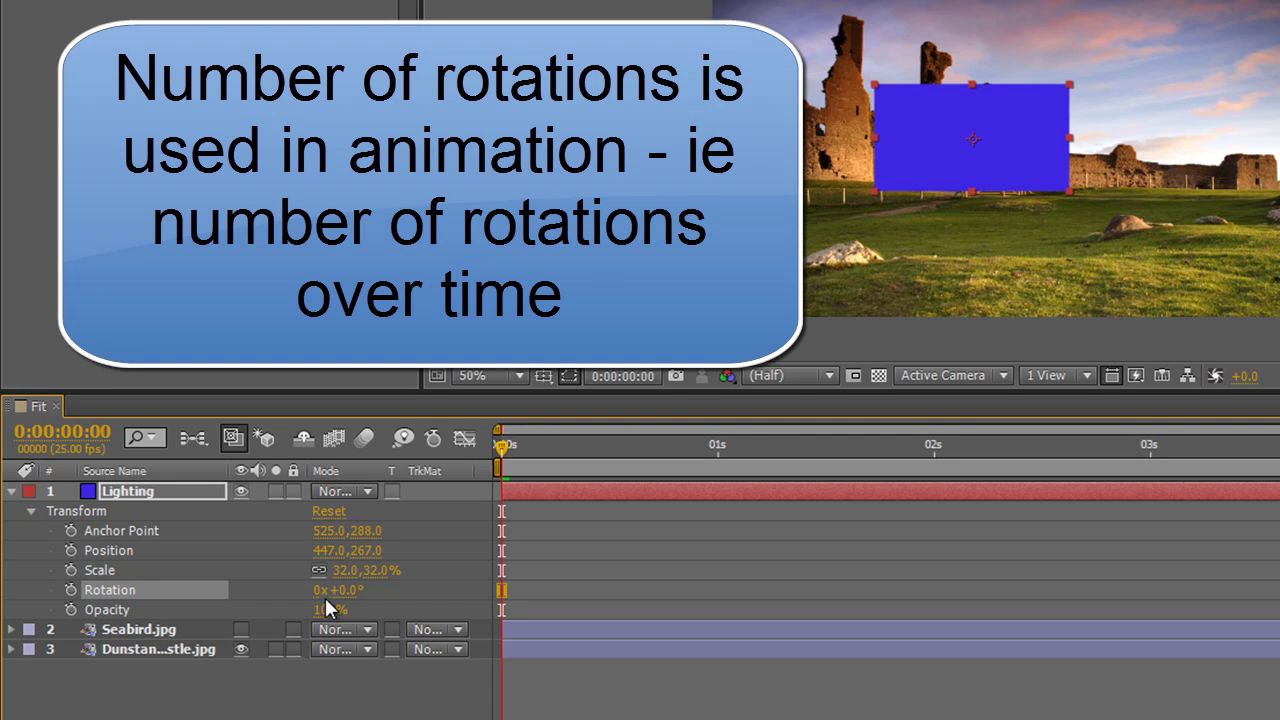
drag(350, 590, 392, 628)
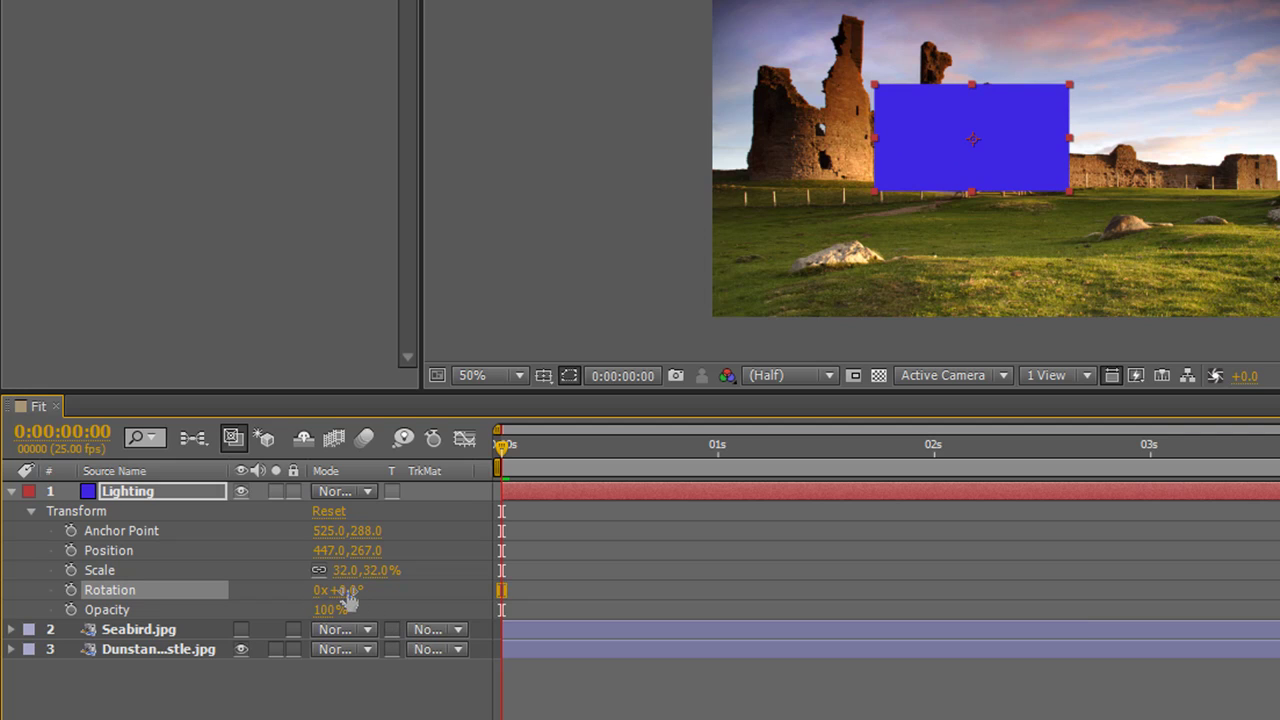
drag(345, 591, 362, 662)
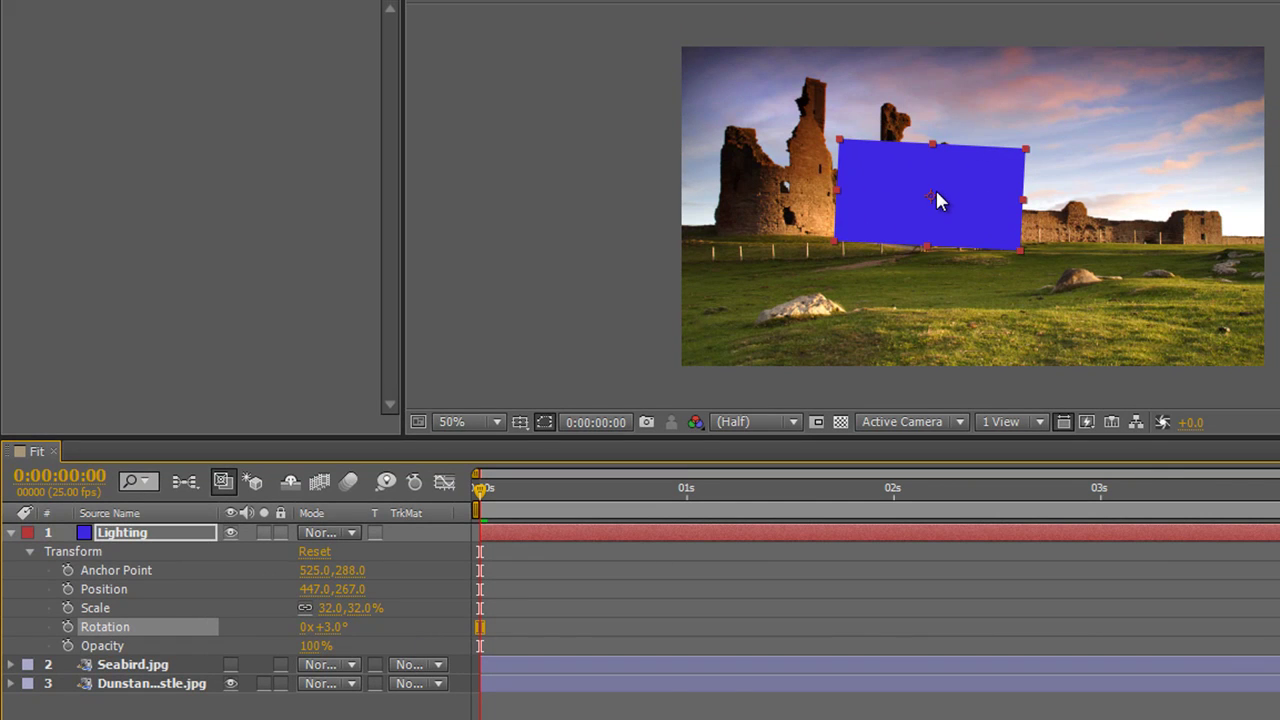
drag(330, 635, 357, 661)
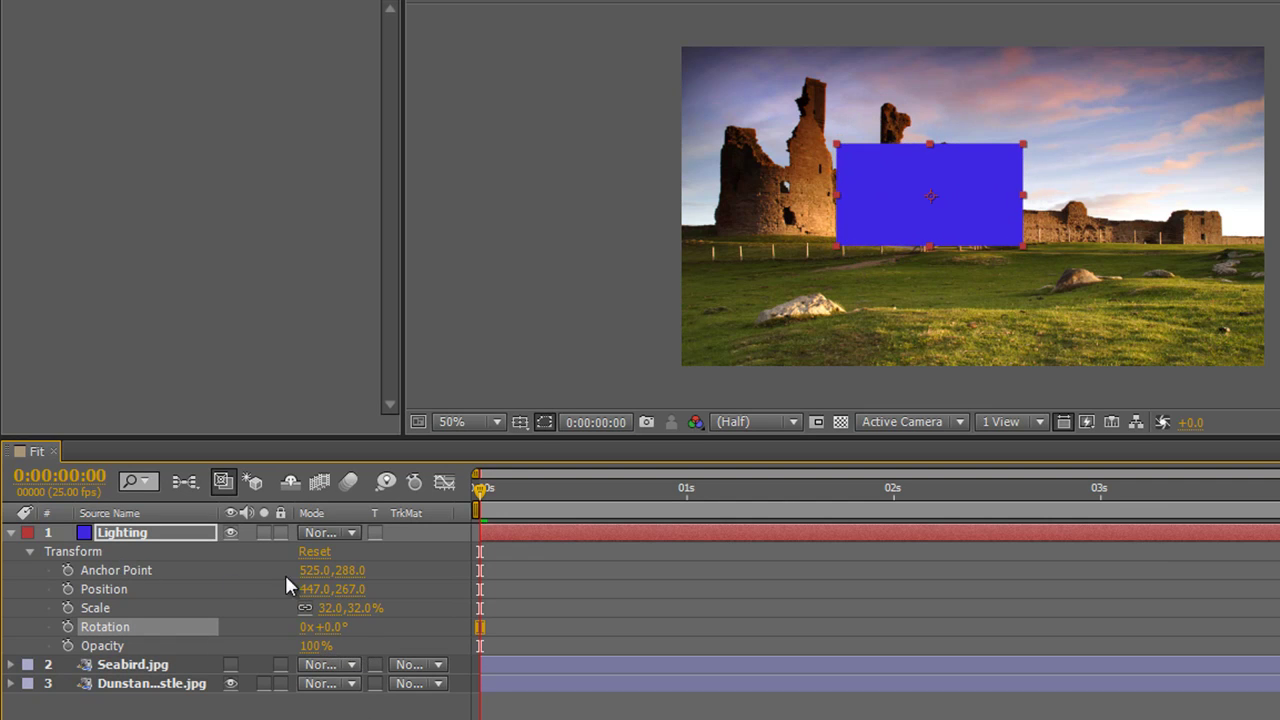
Set the solid's Anchor Point to 5.0,9.0 and Rotation to 1x+0.0°
drag(313, 579, 57, 590)
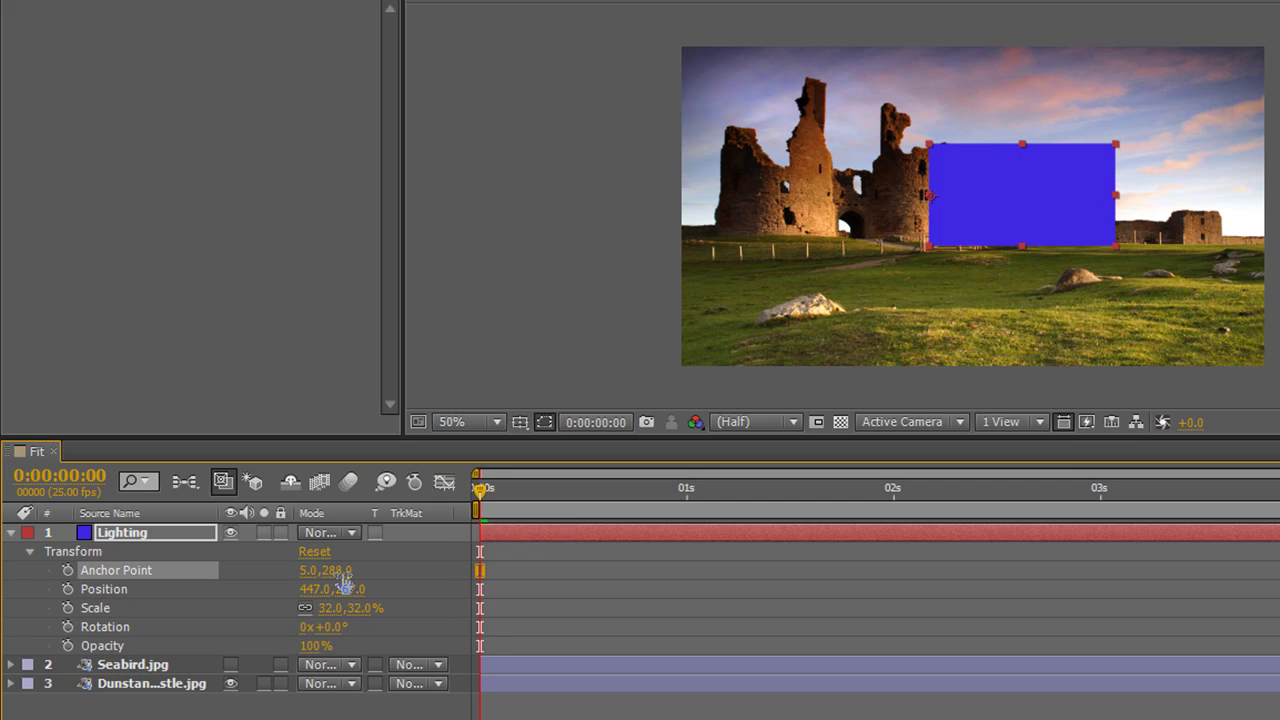
drag(352, 567, 70, 647)
drag(340, 582, 226, 591)
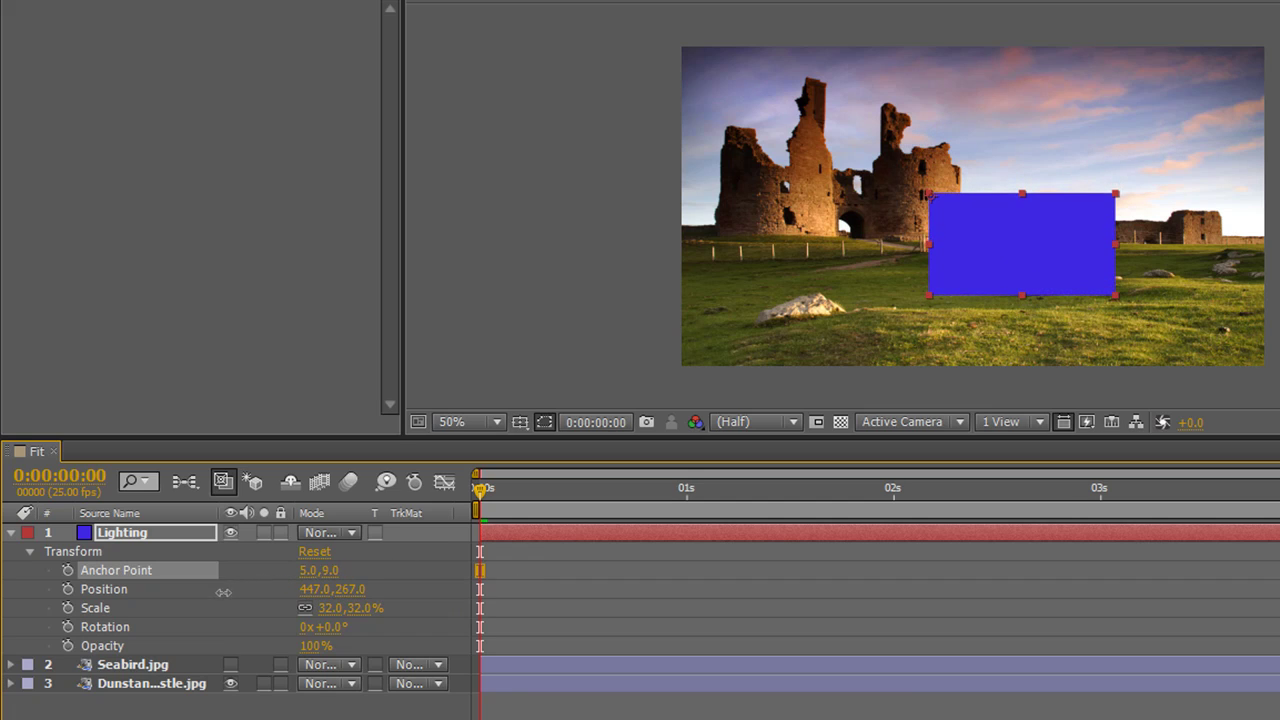
drag(336, 632, 755, 683)
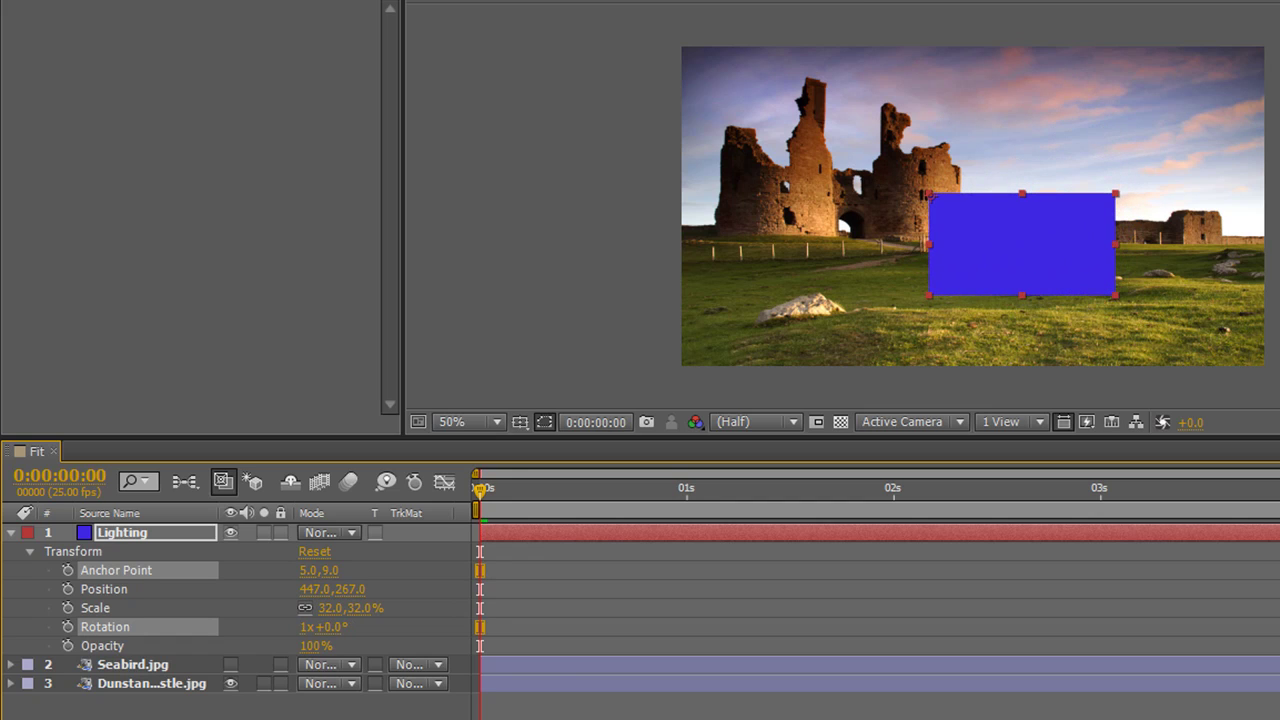
Deselect Anchor Point and raise the Lighting solid's Scale to 54%
click(105, 627)
mouse_move(362, 608)
mouse_down()
mouse_move(398, 612)
mouse_move(340, 608)
mouse_move(427, 612)
mouse_move(355, 612)
mouse_move(407, 613)
mouse_move(360, 612)
mouse_move(383, 612)
mouse_up()
Reset the solid's Transform, then set Anchor Point to -6,288 and Scale to 52%
click(317, 552)
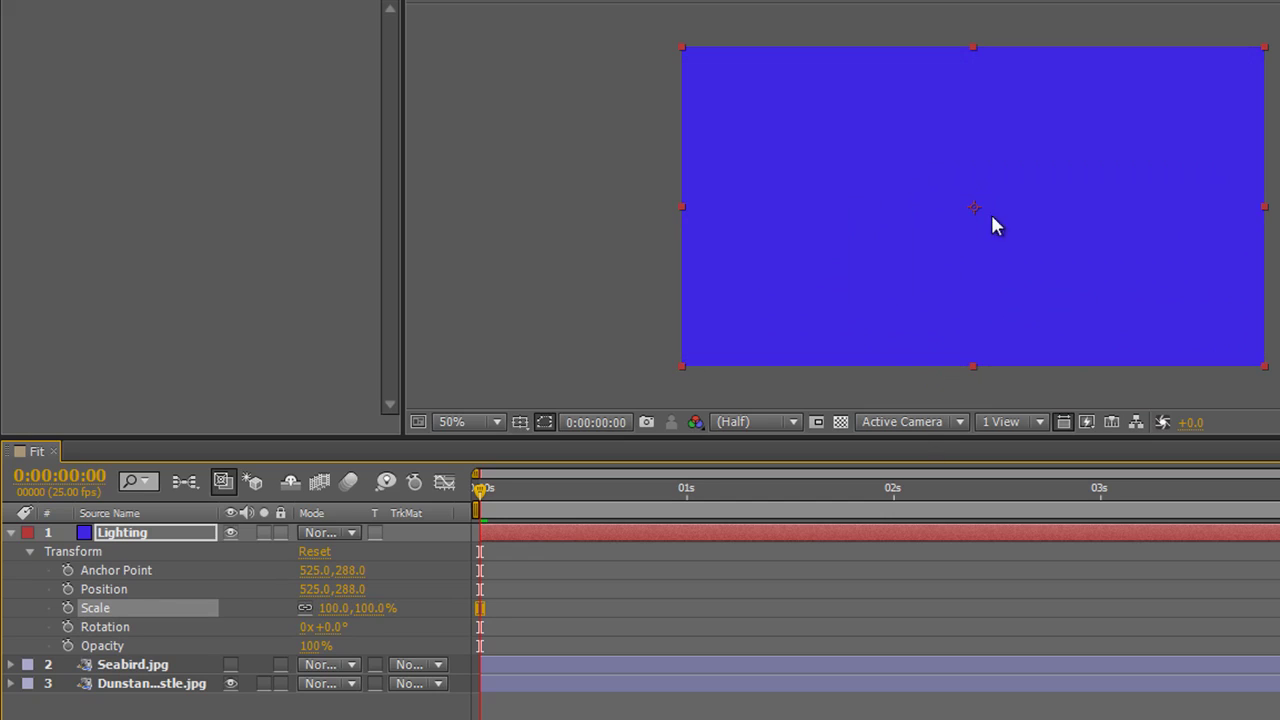
drag(375, 615, 325, 617)
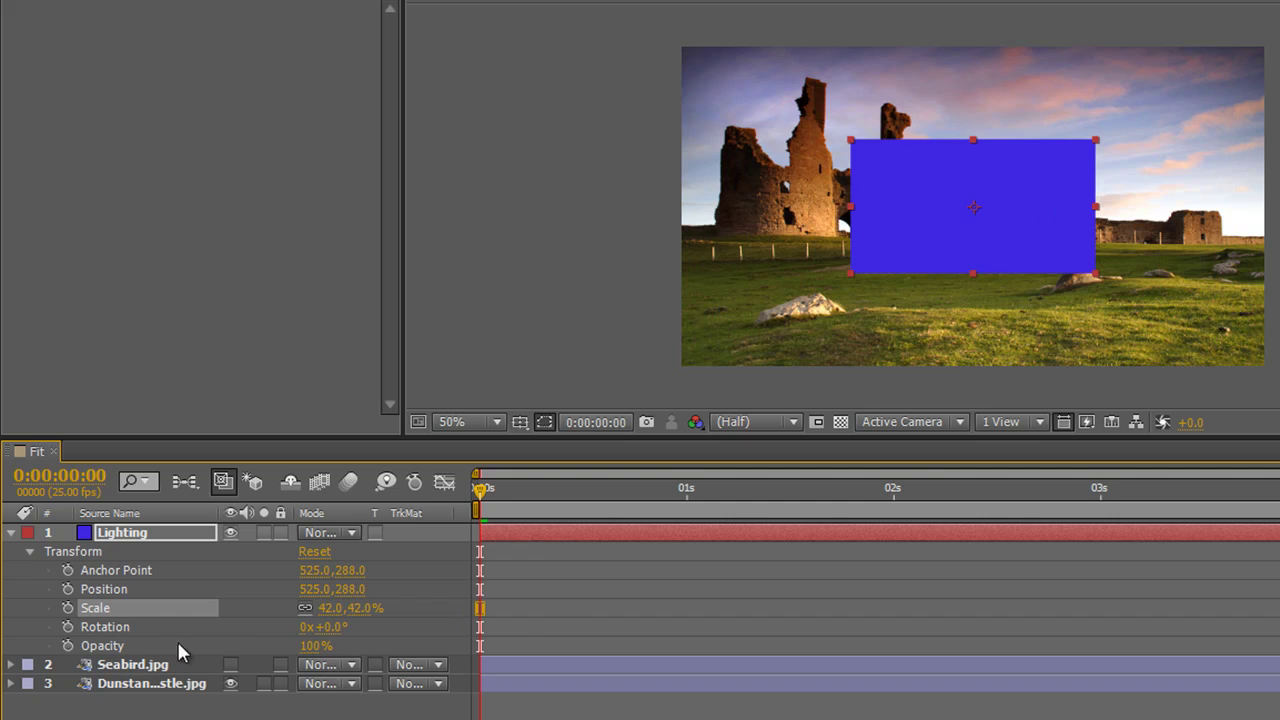
mouse_move(312, 570)
mouse_down()
mouse_move(282, 571)
mouse_move(316, 572)
mouse_move(296, 573)
mouse_up()
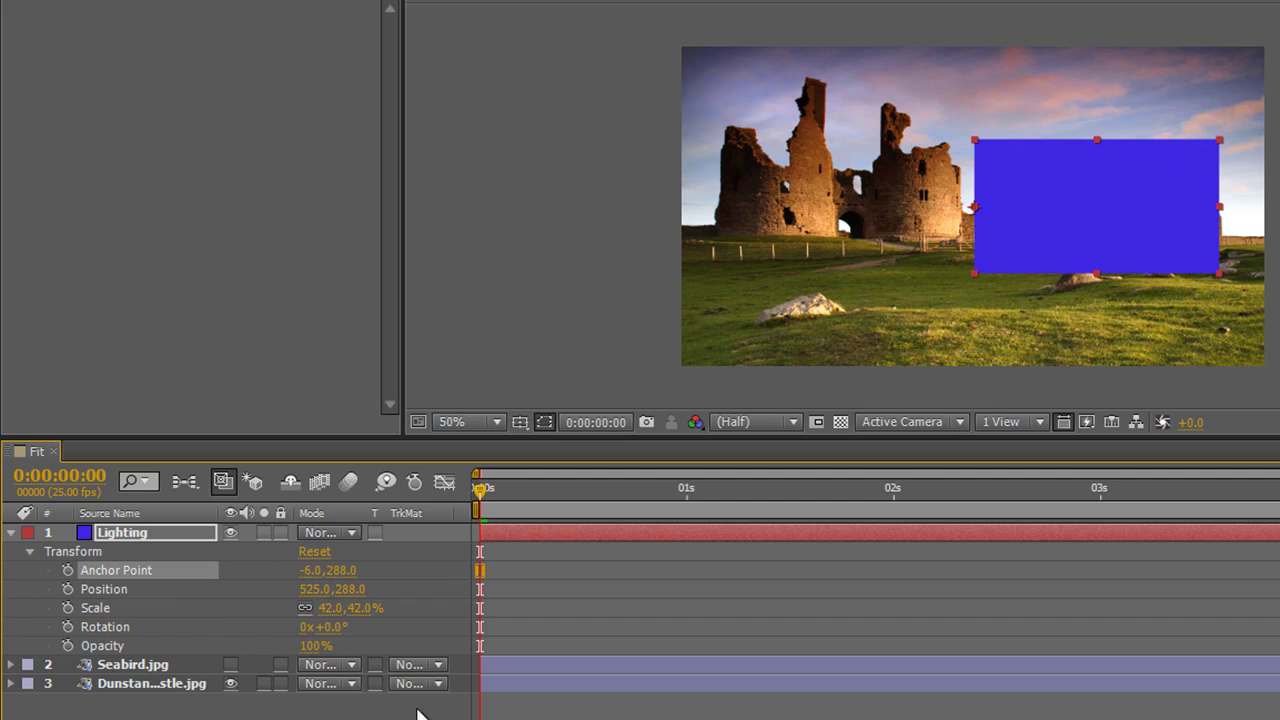
mouse_move(360, 612)
mouse_down()
mouse_move(413, 613)
mouse_move(361, 613)
mouse_move(382, 613)
mouse_up()
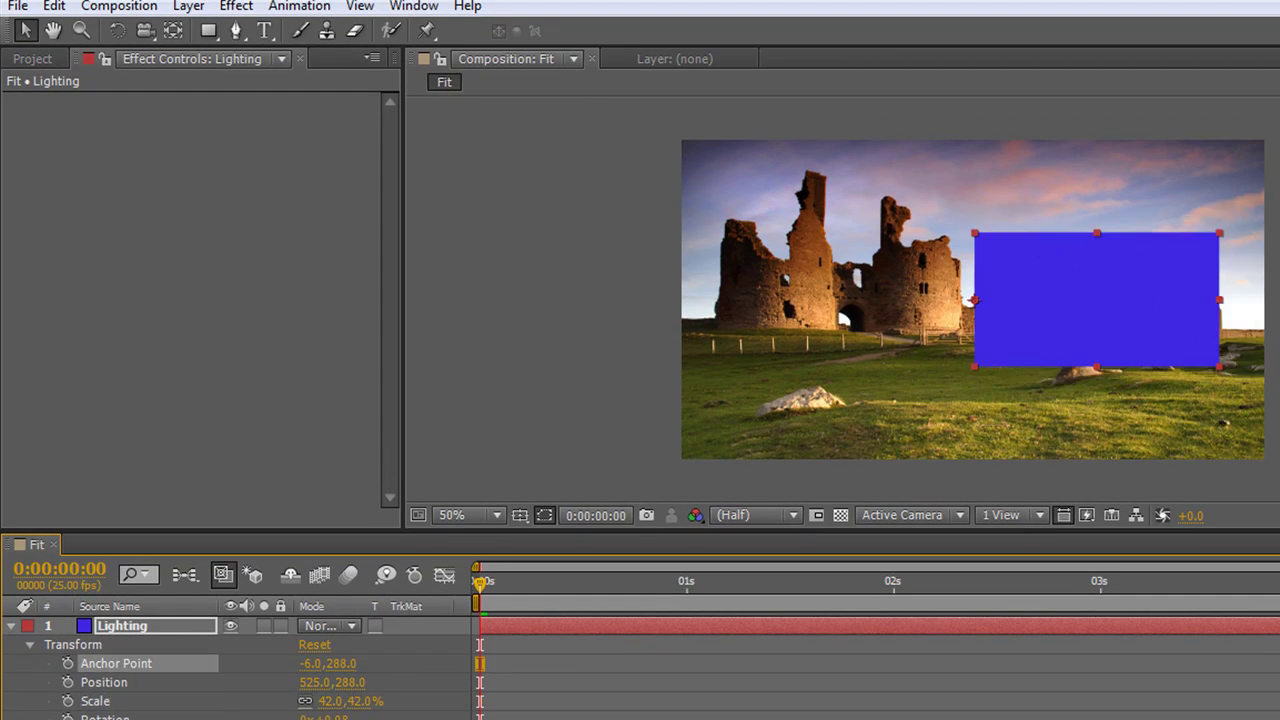
Set the Lighting solid back to Anchor Point 525,288 and Scale 42%
drag(313, 663, 360, 663)
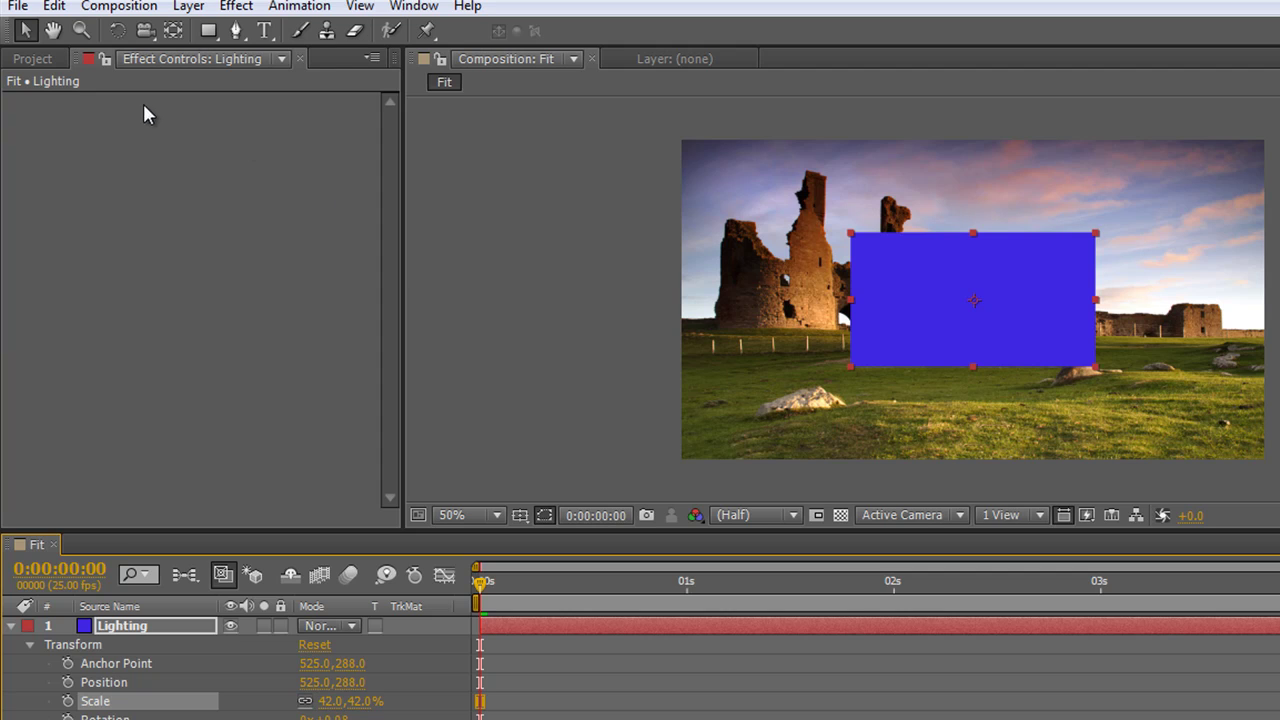
Use the Pan Behind tool to place the anchor at the solid's lower-right corner (1039.3,559.4)
click(174, 33)
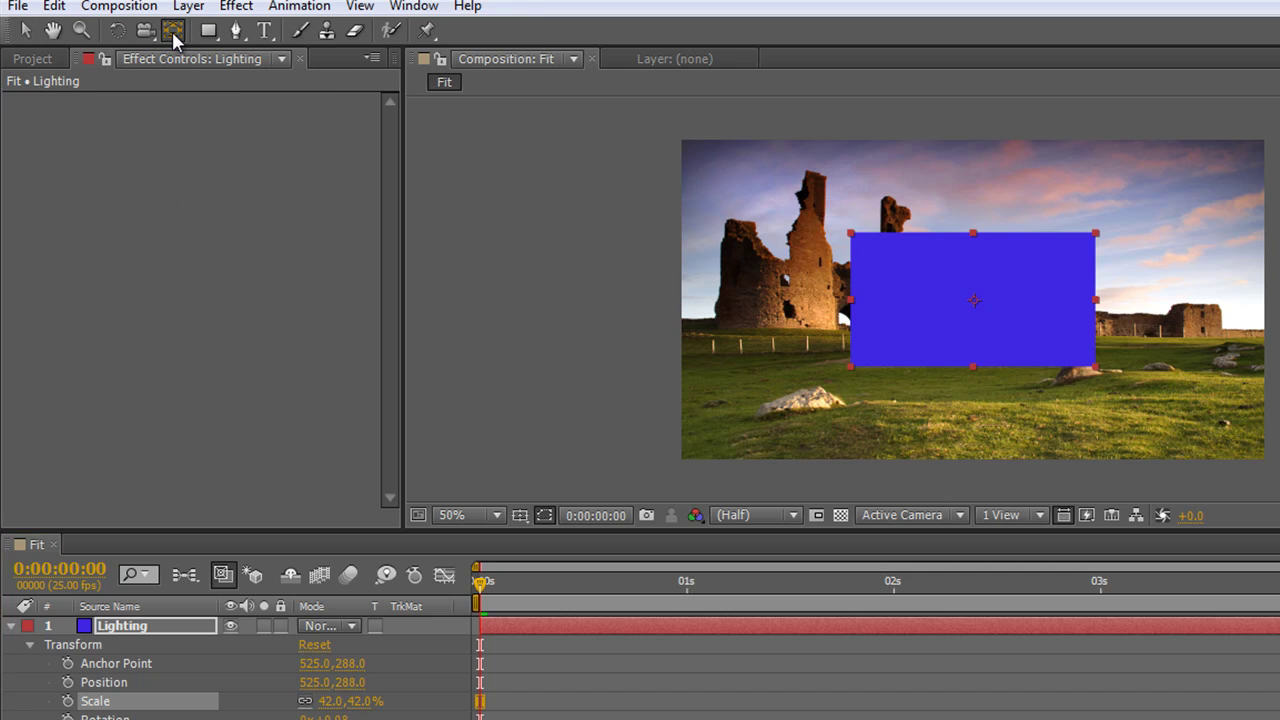
click(978, 305)
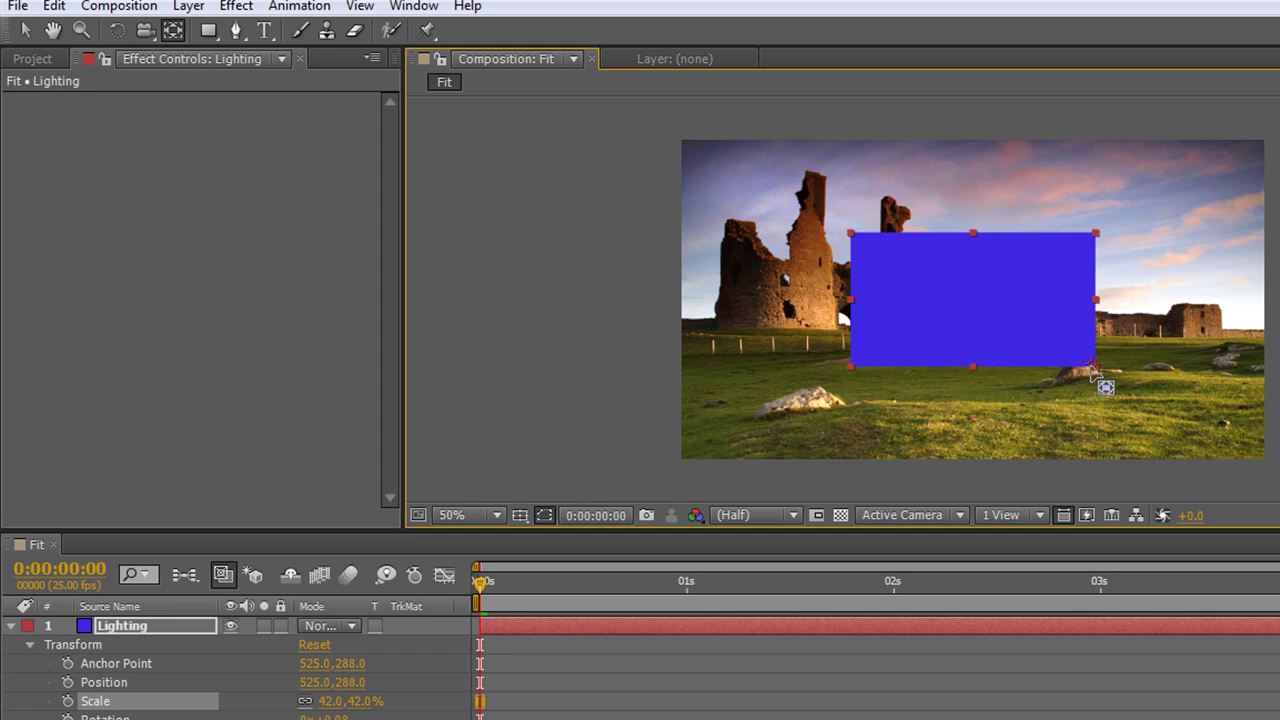
drag(1096, 372, 1046, 443)
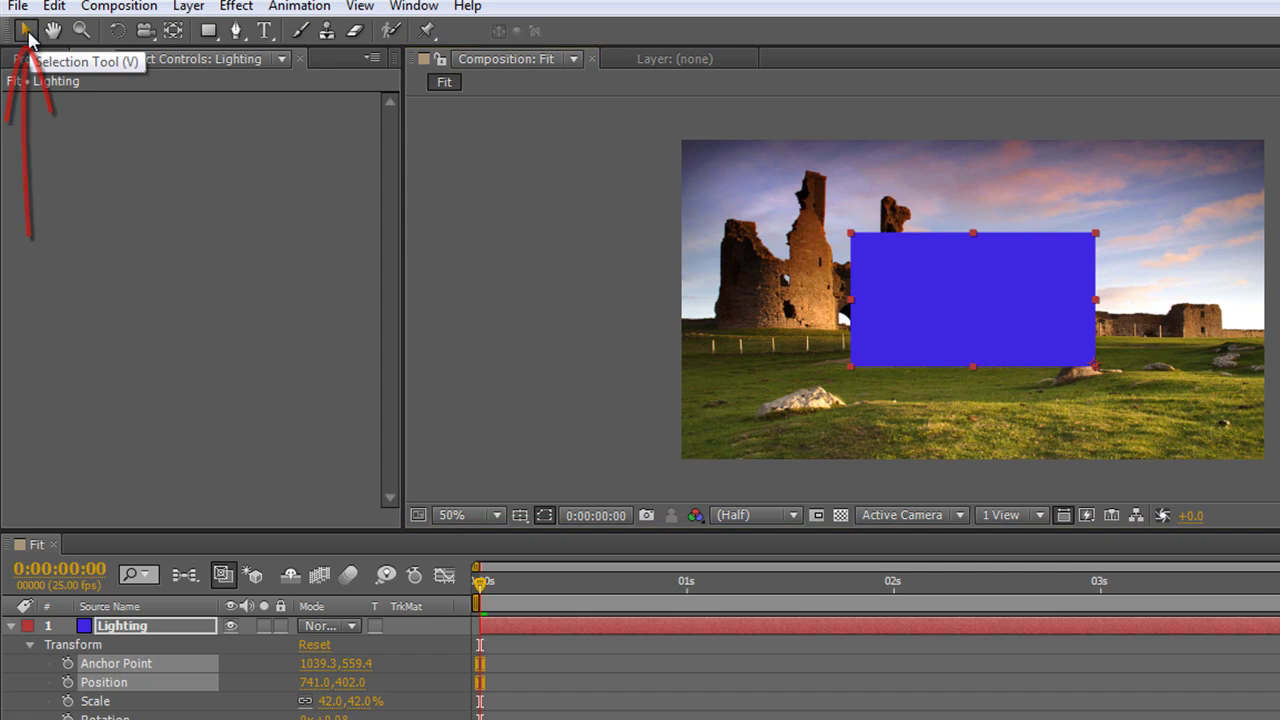
With the Selection tool, scale the solid about its corner anchor, ending at 32% and 7° rotation
click(27, 34)
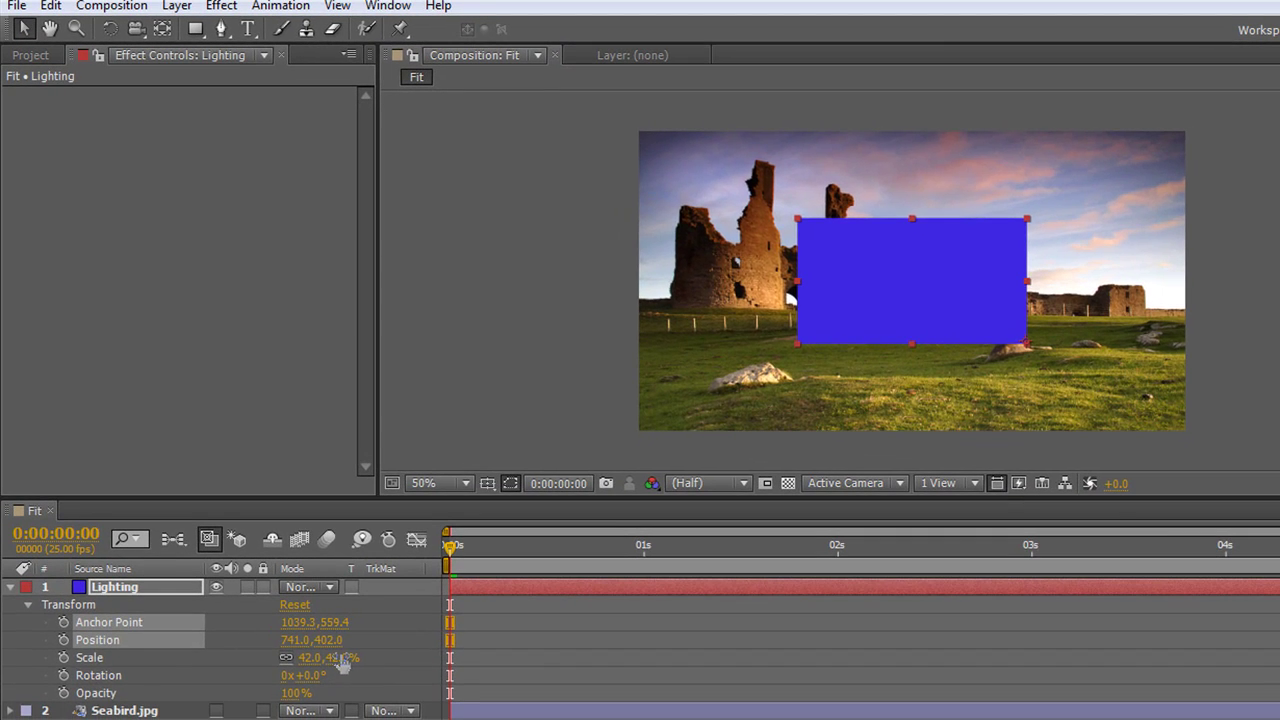
drag(345, 702, 429, 701)
drag(399, 657, 342, 682)
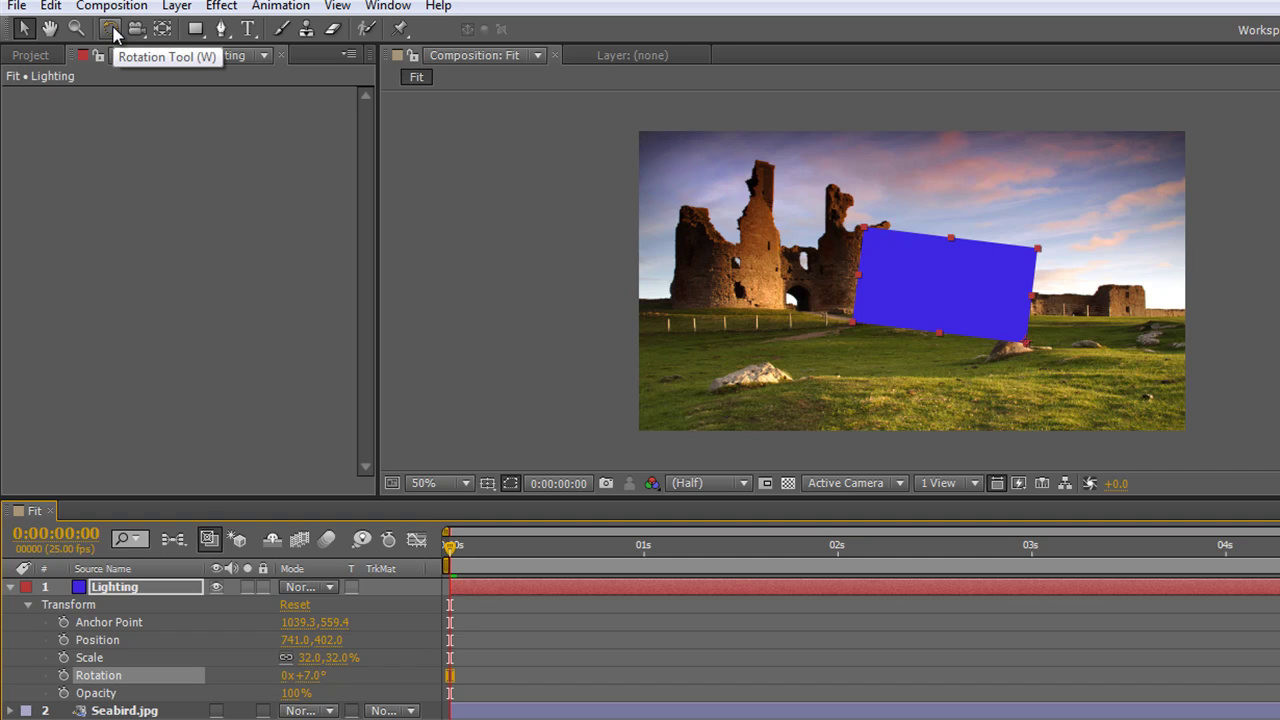
With the Rotation tool, swing the Lighting solid to about 22°, then back to 0.3°
click(110, 29)
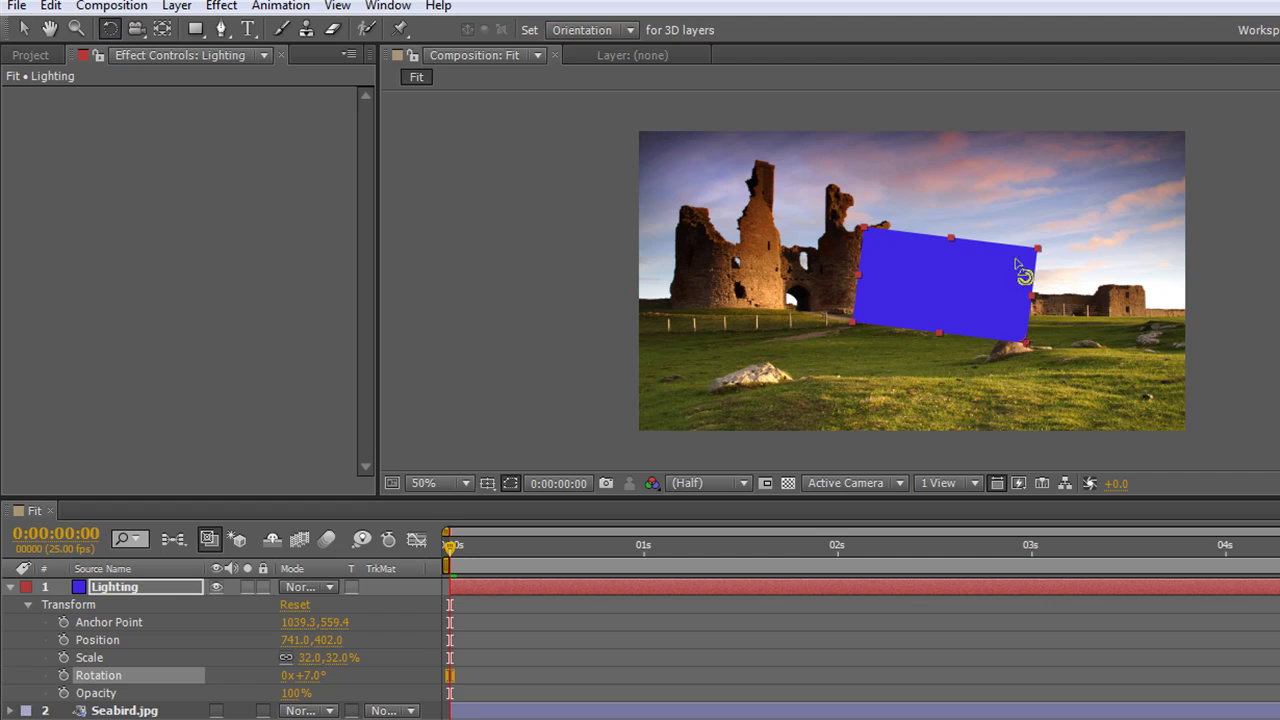
drag(948, 283, 889, 306)
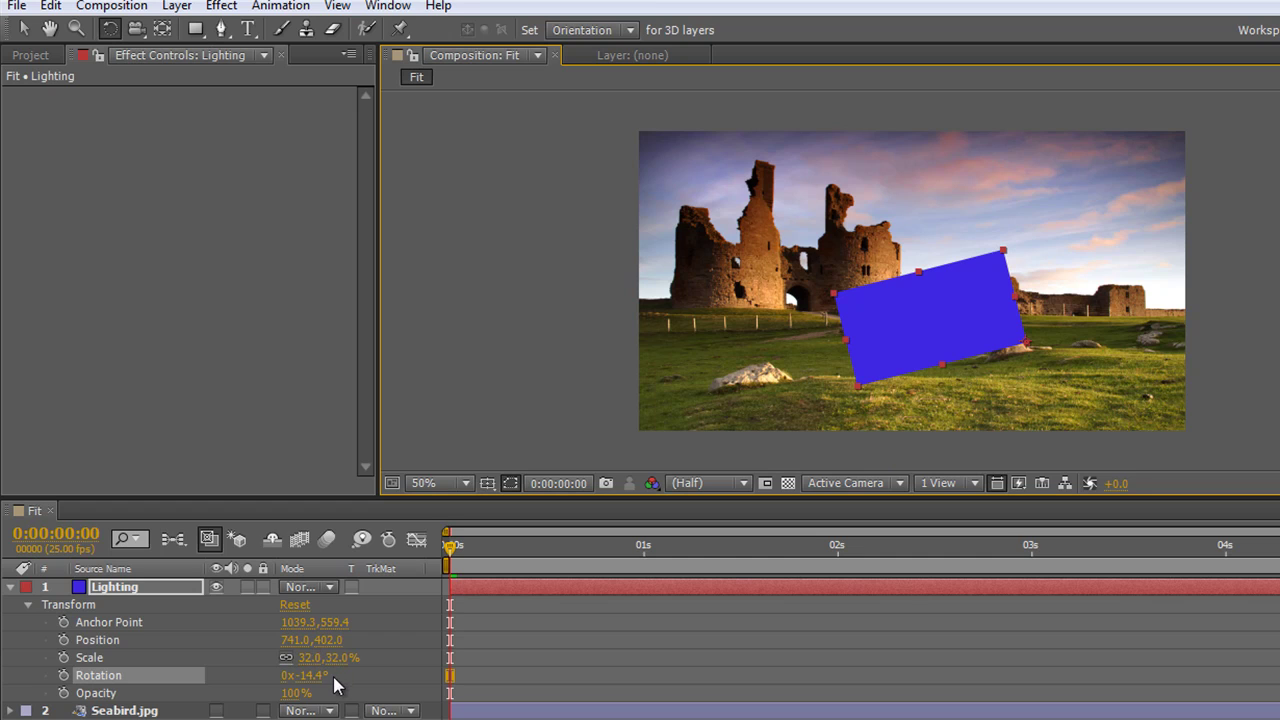
drag(318, 680, 943, 305)
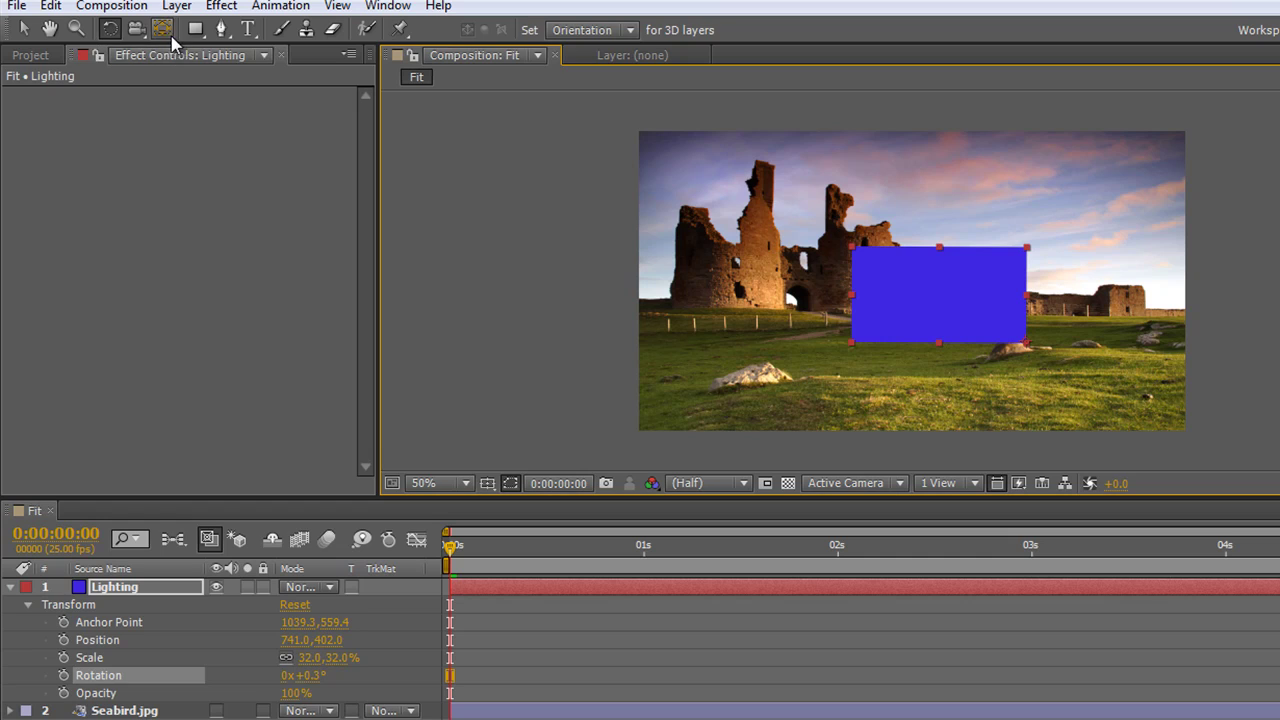
Move the Lighting anchor to its top edge (261.8,0.4), then rotate the solid to -0.8° around it
click(163, 29)
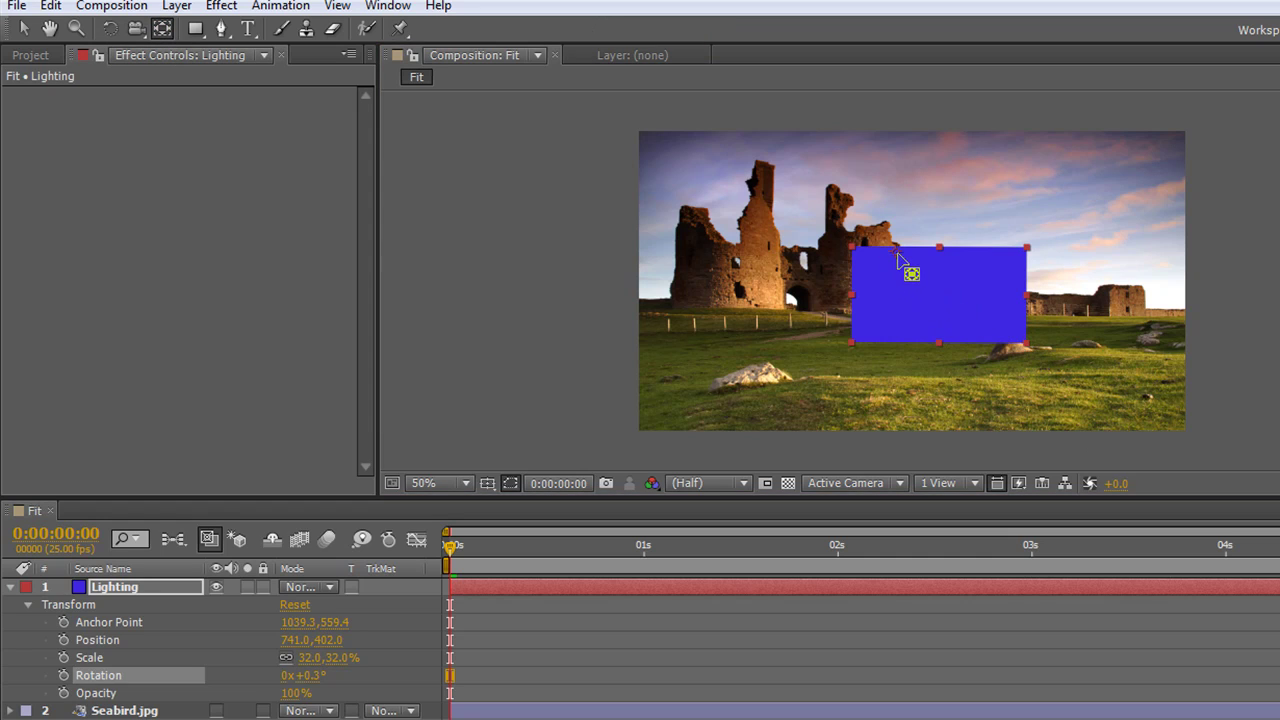
drag(897, 255, 897, 336)
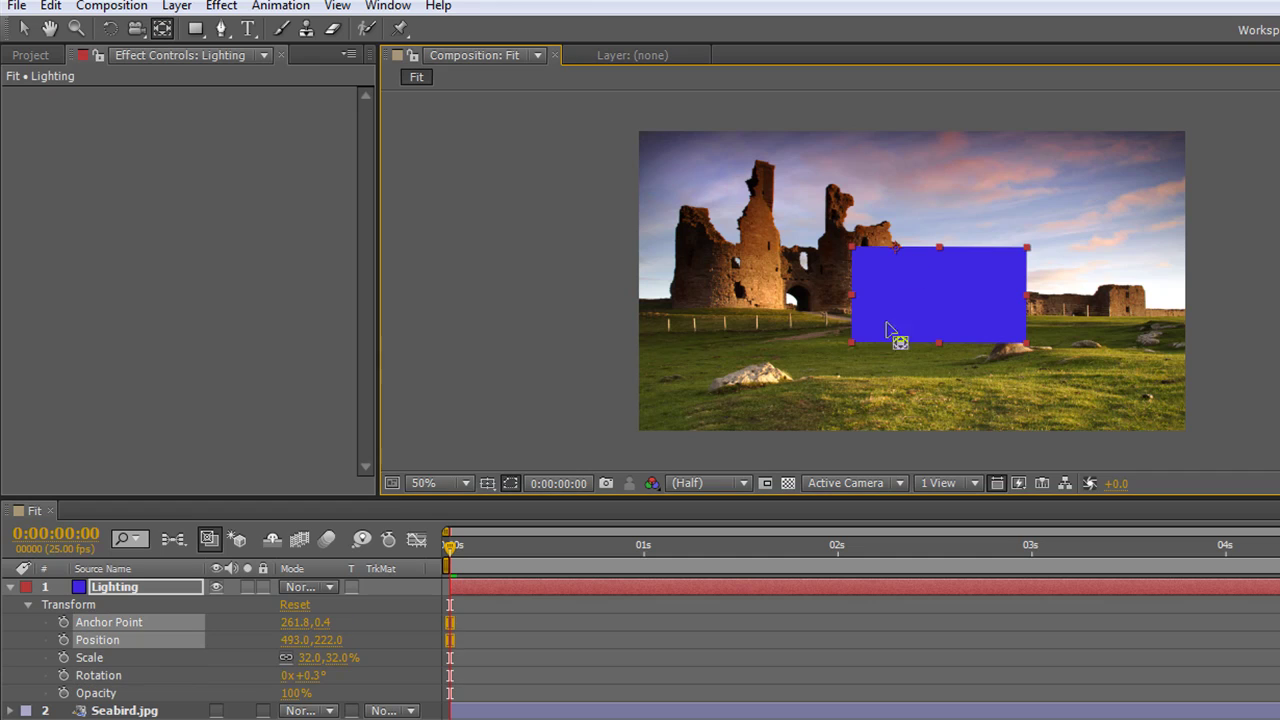
click(110, 29)
drag(937, 245, 1038, 279)
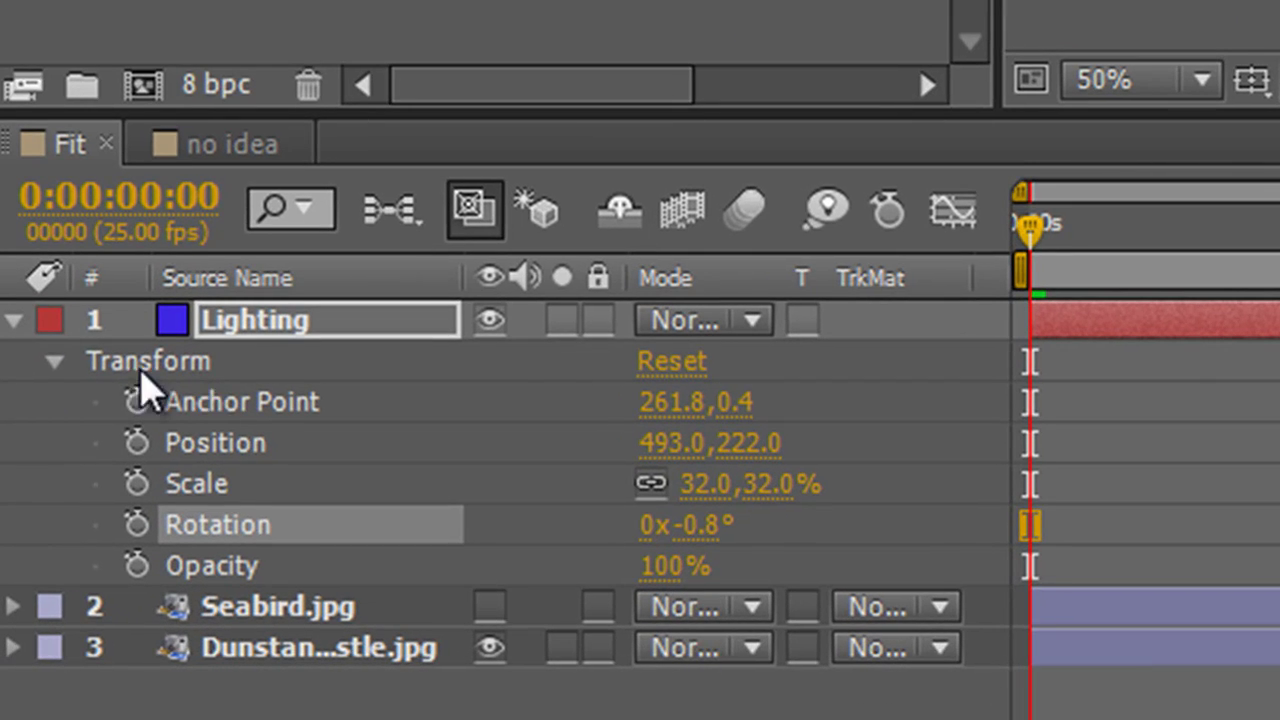
click(58, 352)
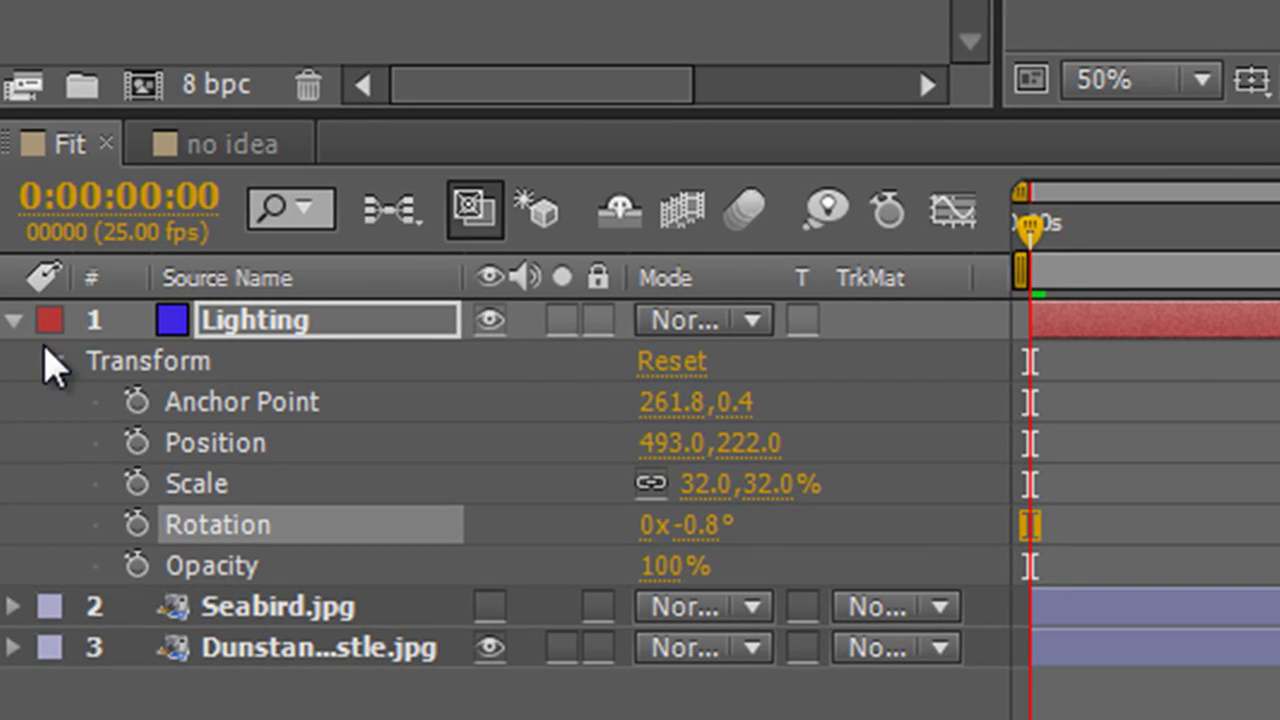
click(11, 324)
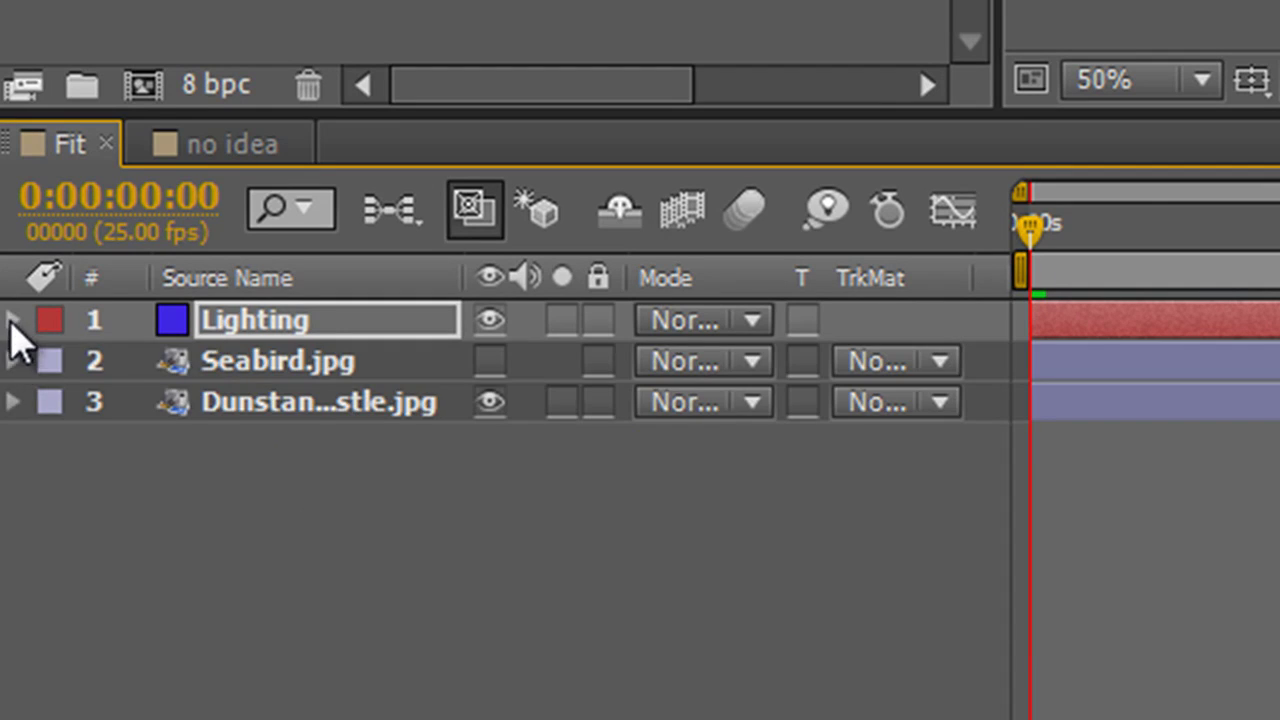
click(12, 322)
click(58, 362)
click(58, 362)
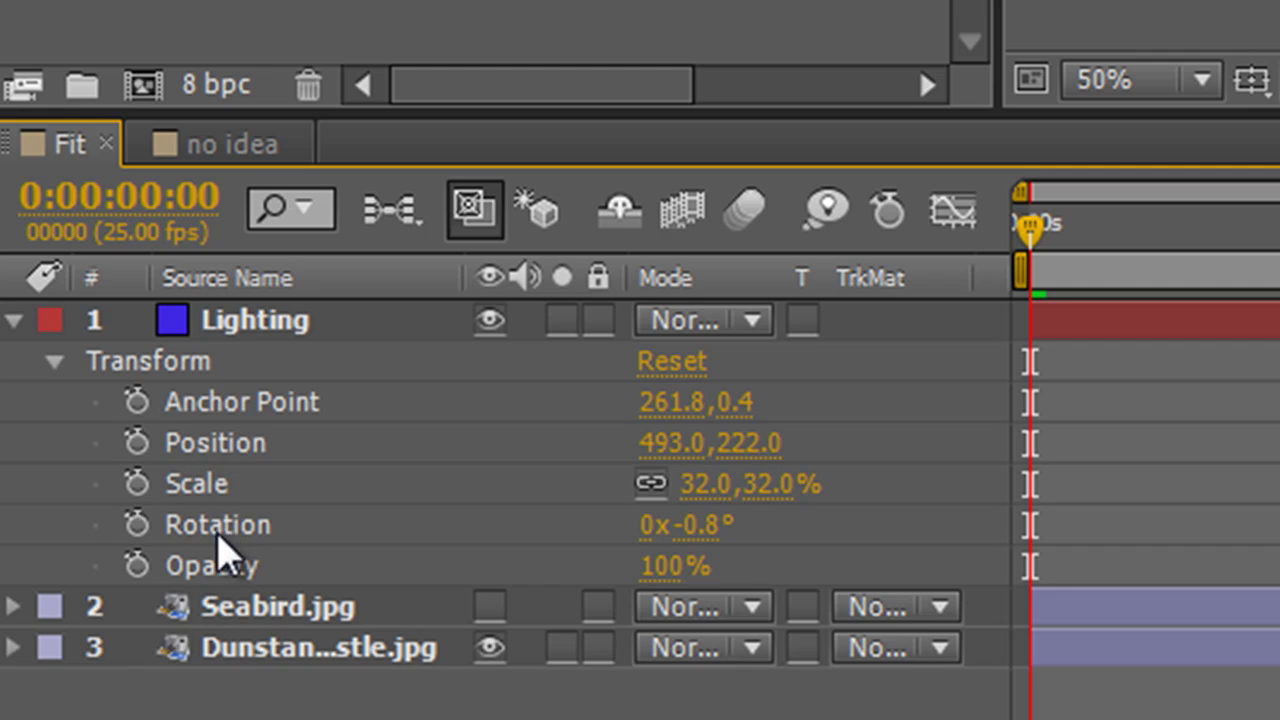
Show Lighting's Opacity, Scale, Anchor Point, Position and Rotation one at a time with T, S, A, P, R
click(15, 321)
click(235, 324)
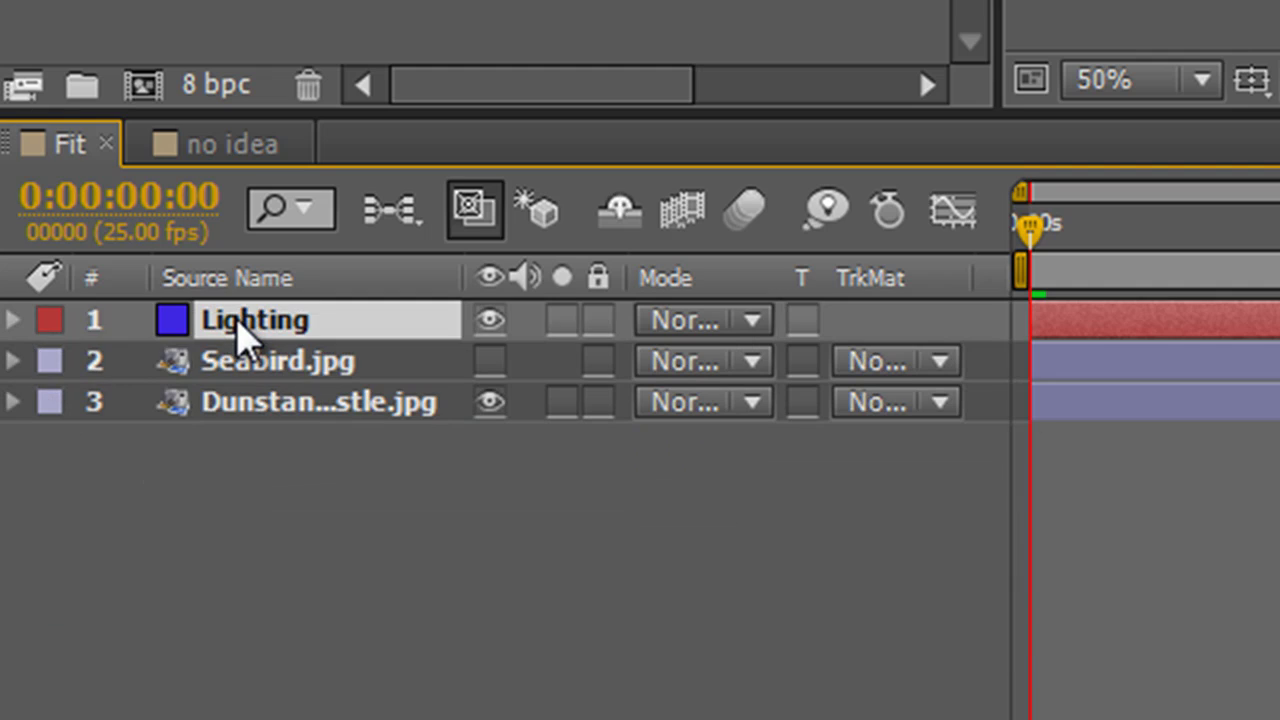
key(t)
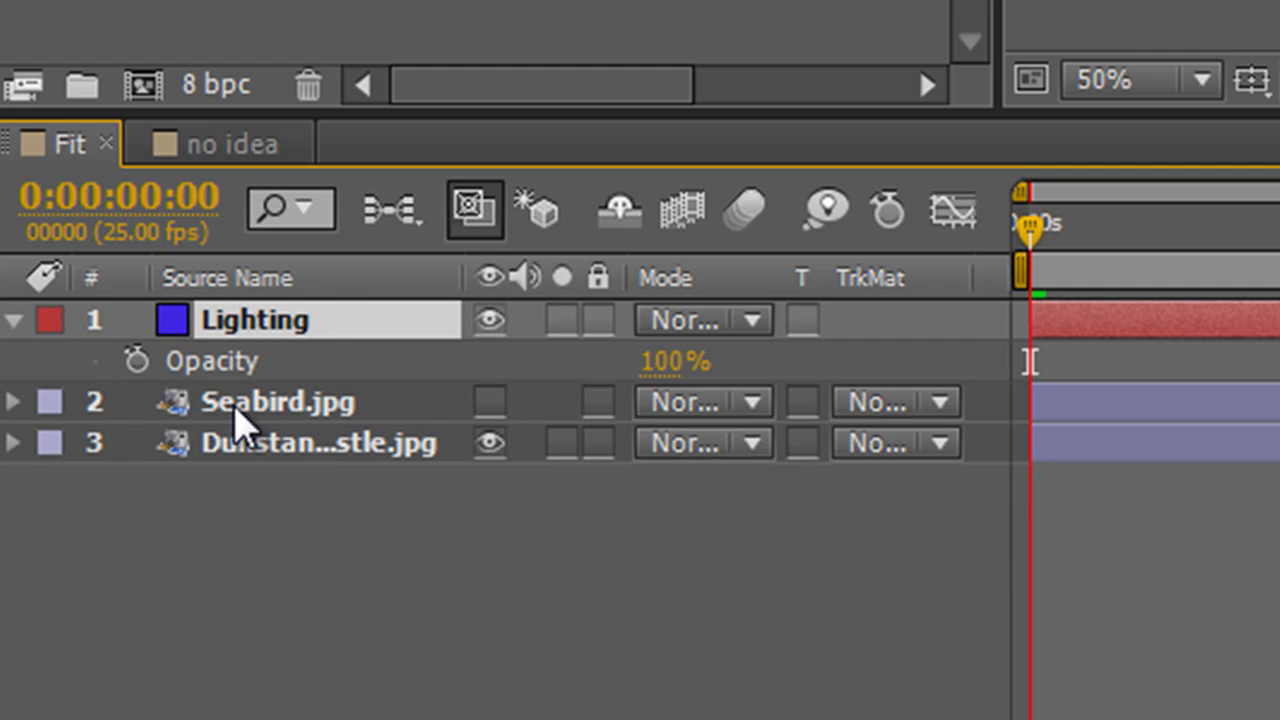
key(s)
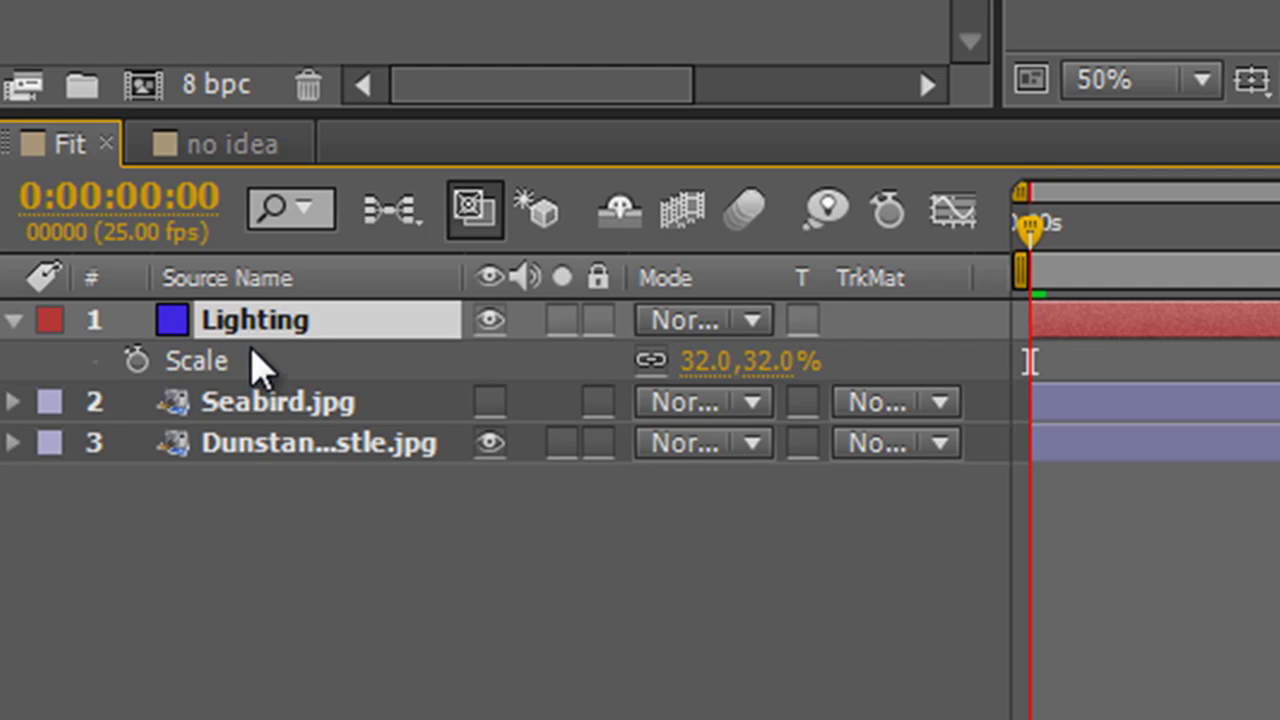
key(a)
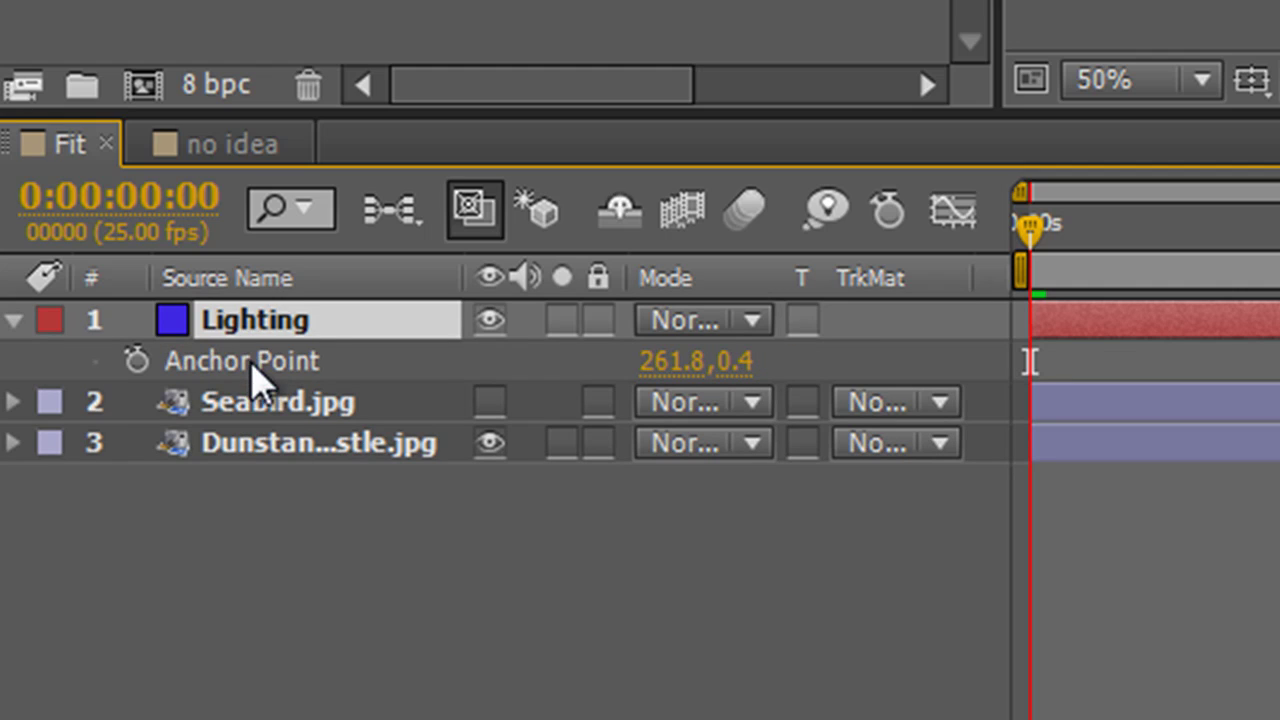
key(p)
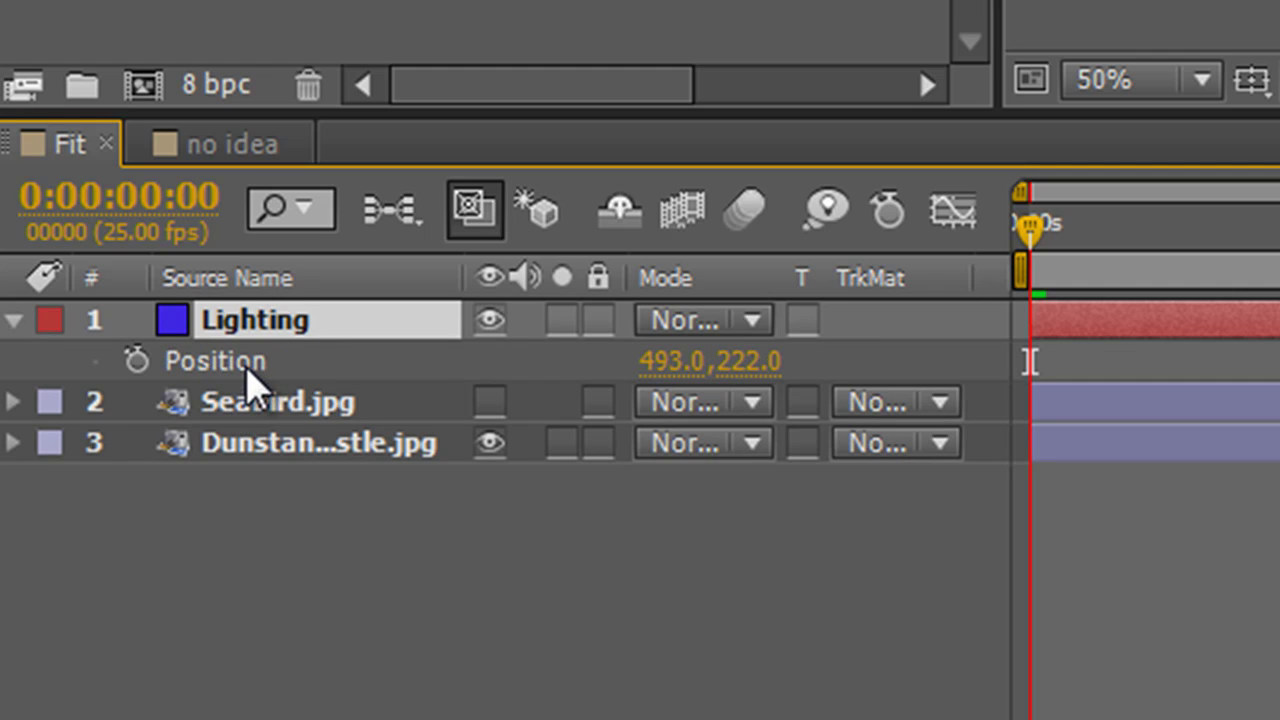
key(r)
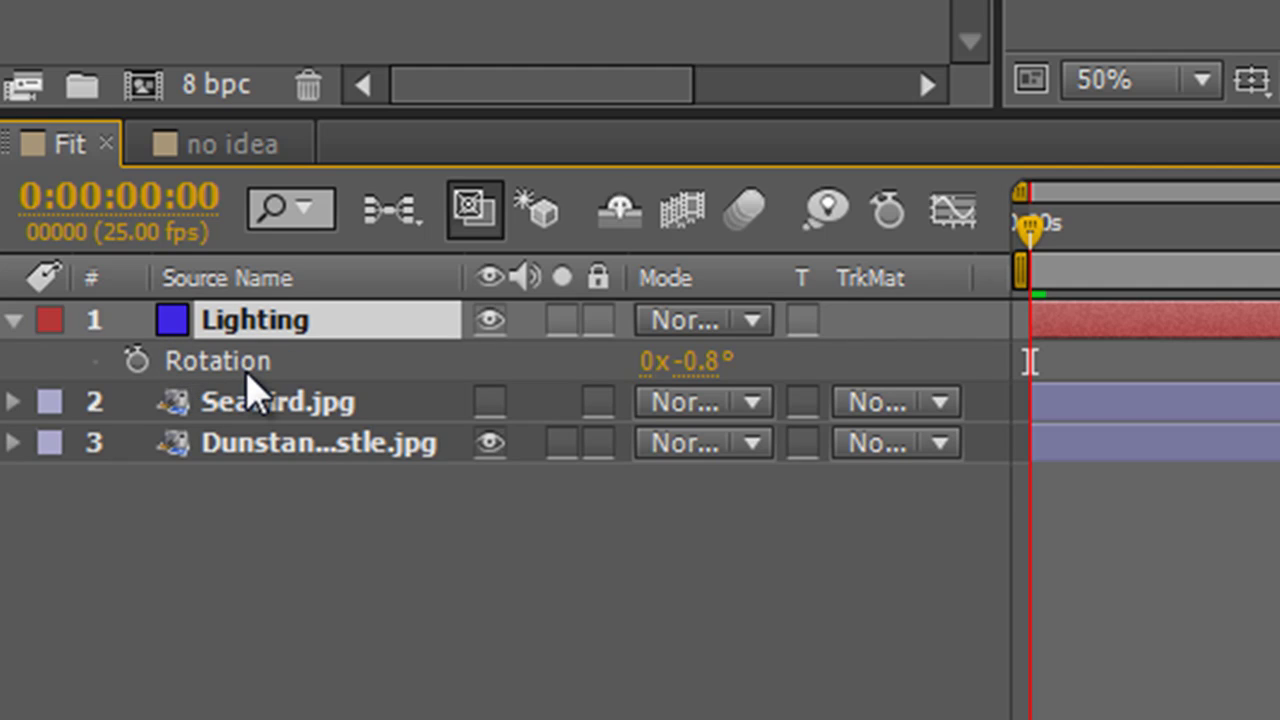
Add Position, Scale, Anchor Point and Opacity alongside Rotation with Shift shortcuts
key(shift+p)
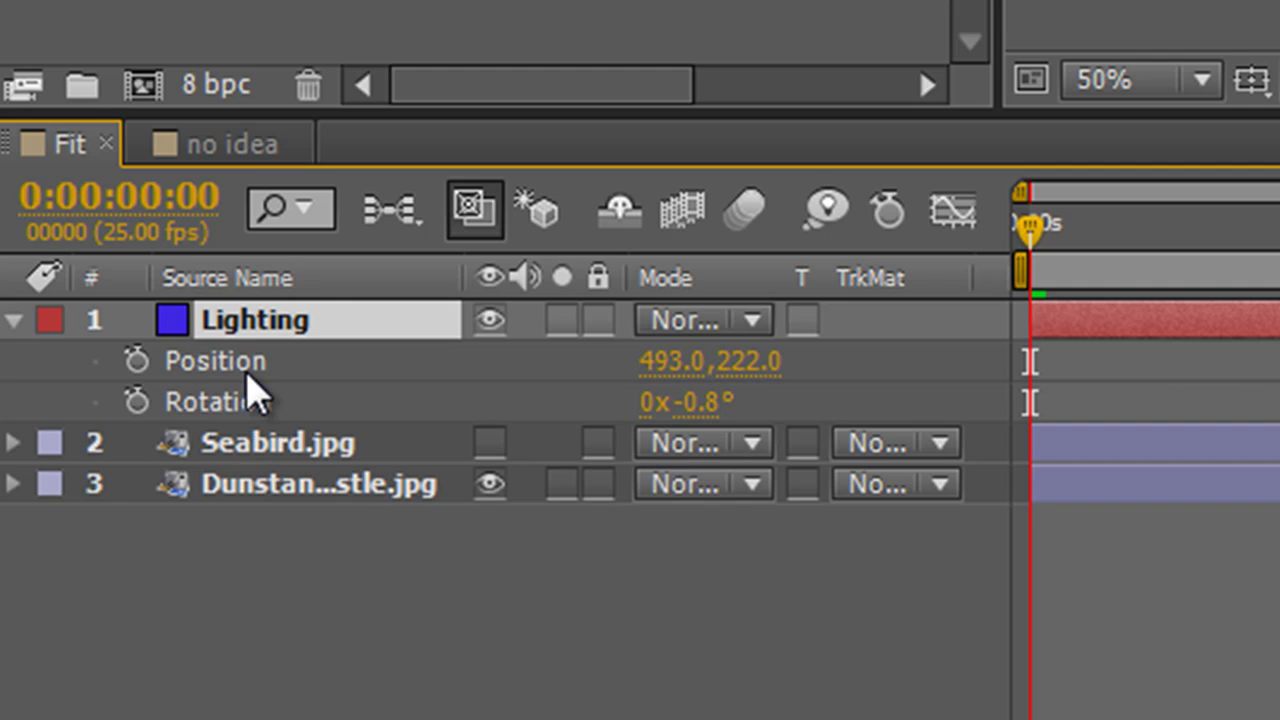
key(shift+s)
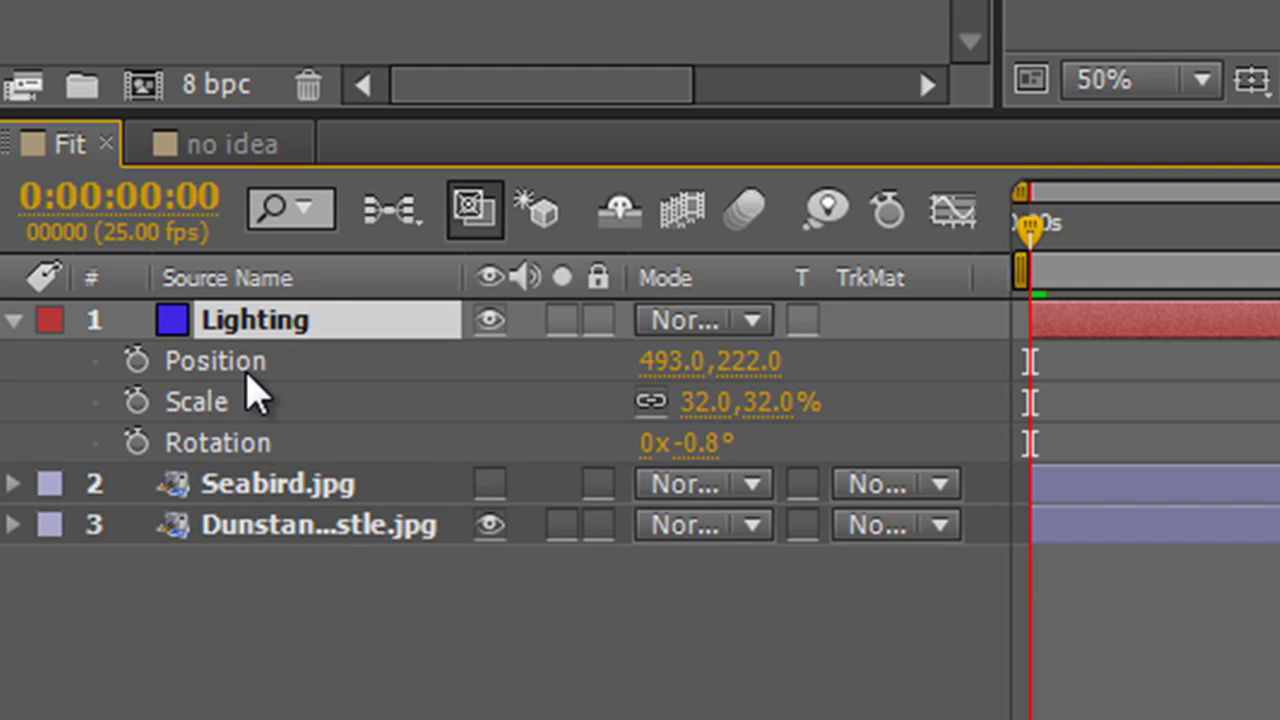
key(shift+a)
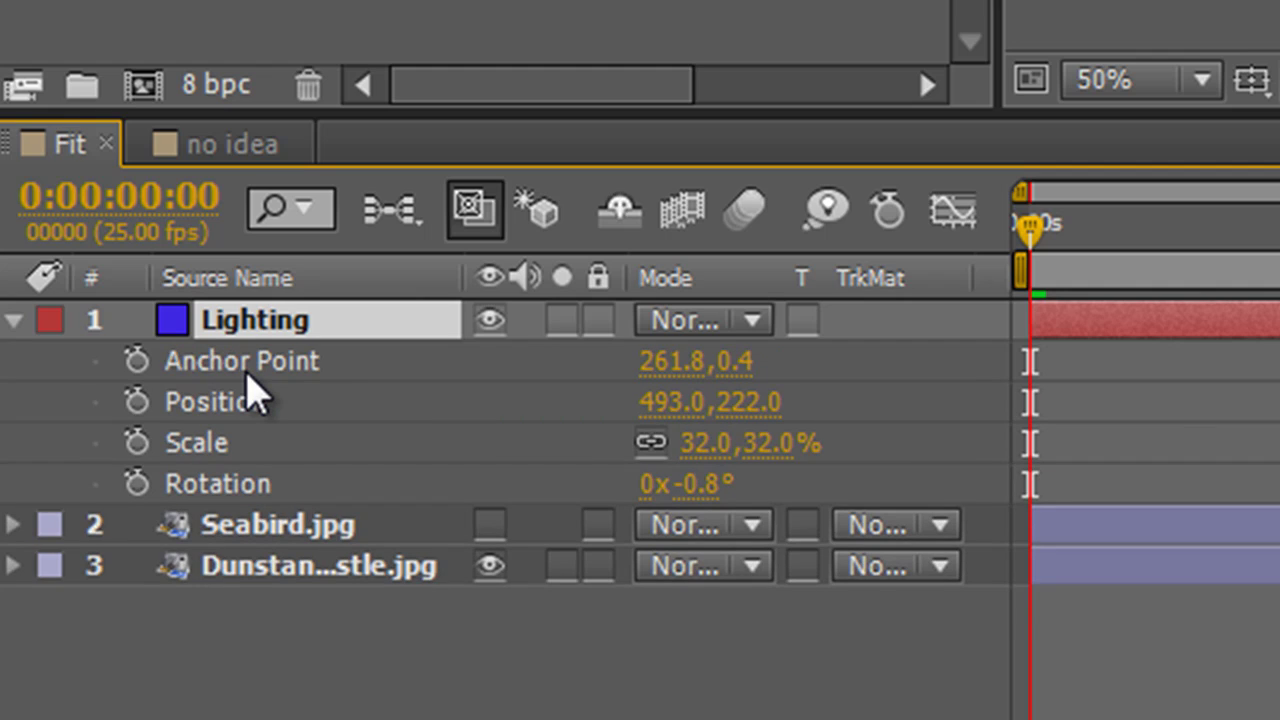
key(shift+t)
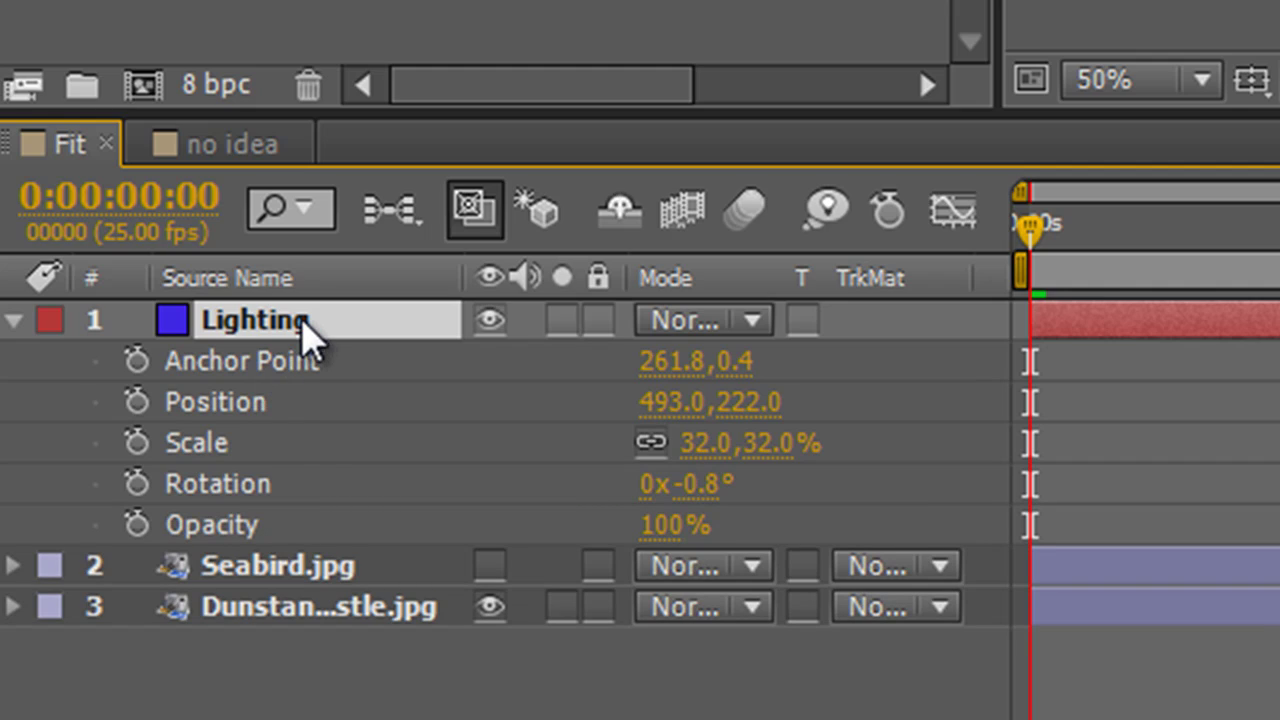
Reveal Opacity on Lighting, Seabird.jpg and castle, scrubbing it to 51% and back to 100%
click(14, 320)
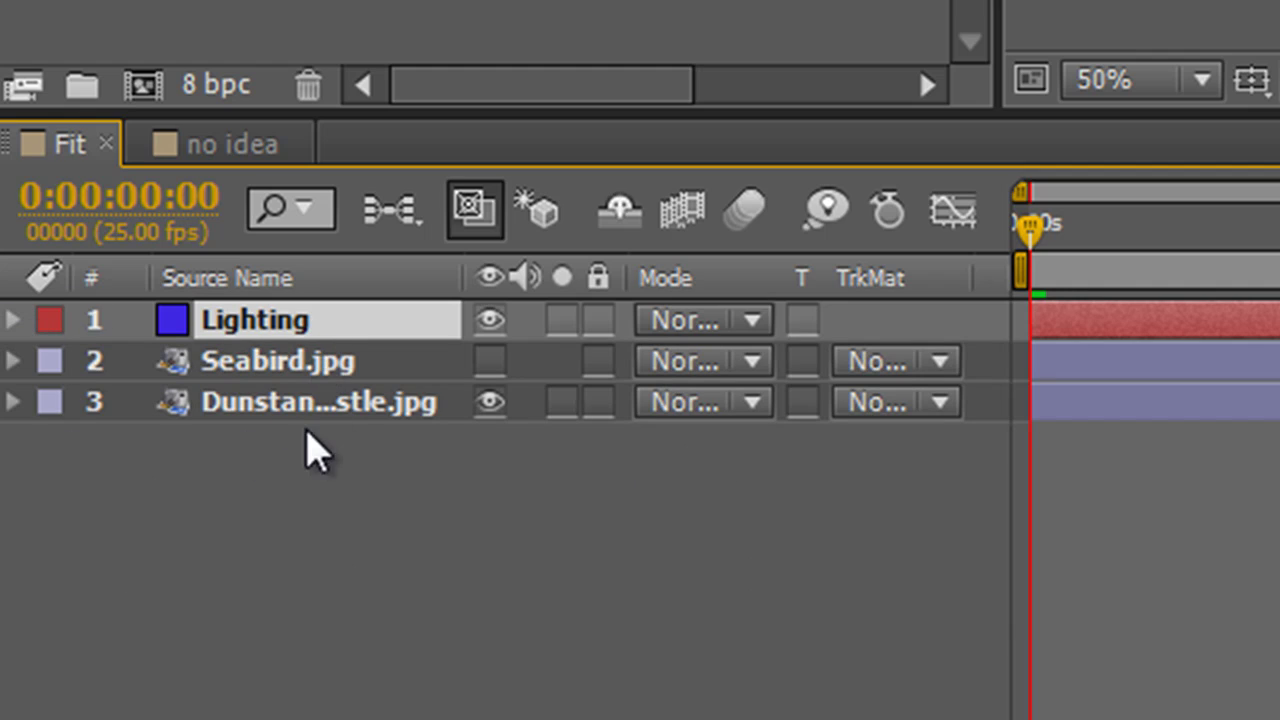
shift+click(278, 375)
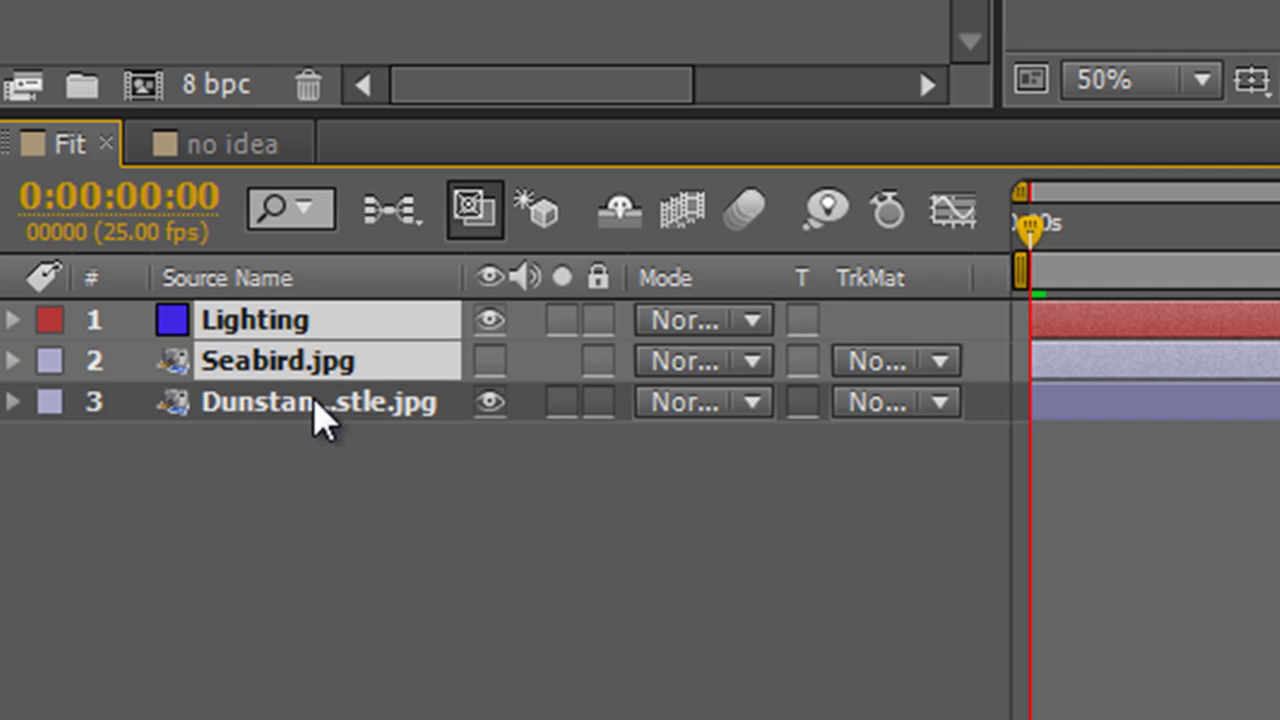
shift+click(311, 403)
key(t)
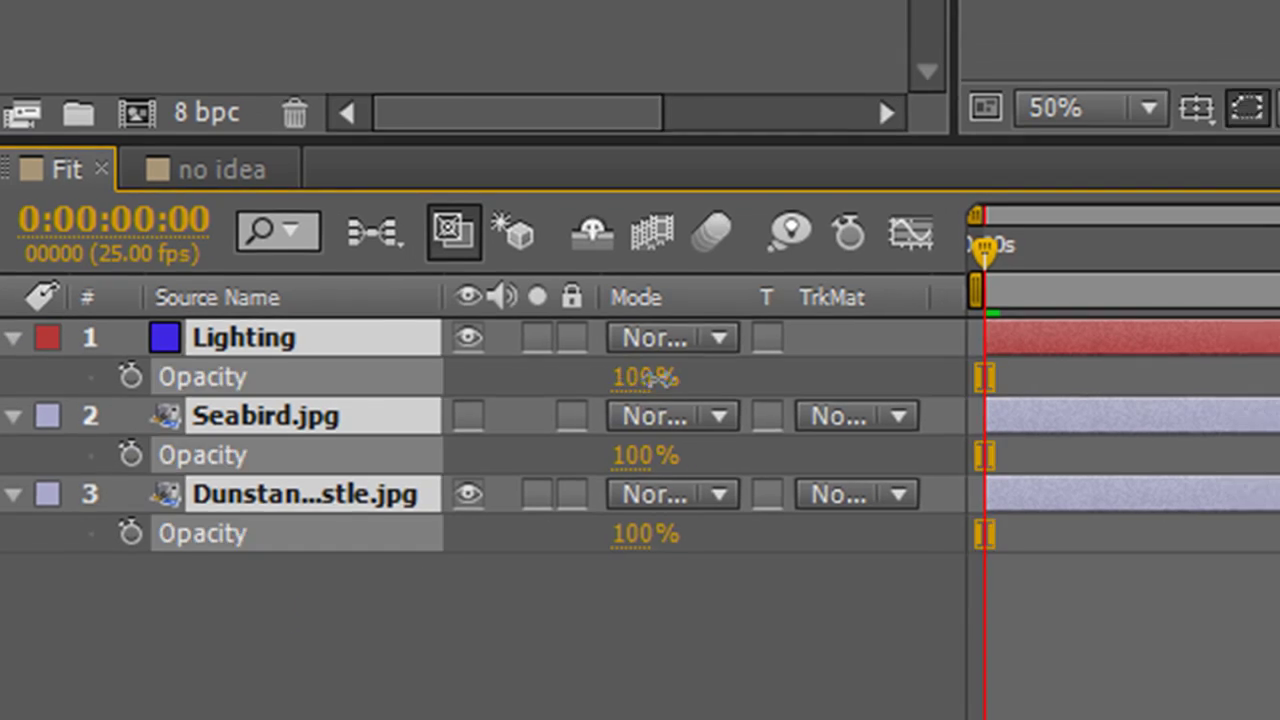
drag(675, 361, 616, 362)
drag(273, 557, 337, 576)
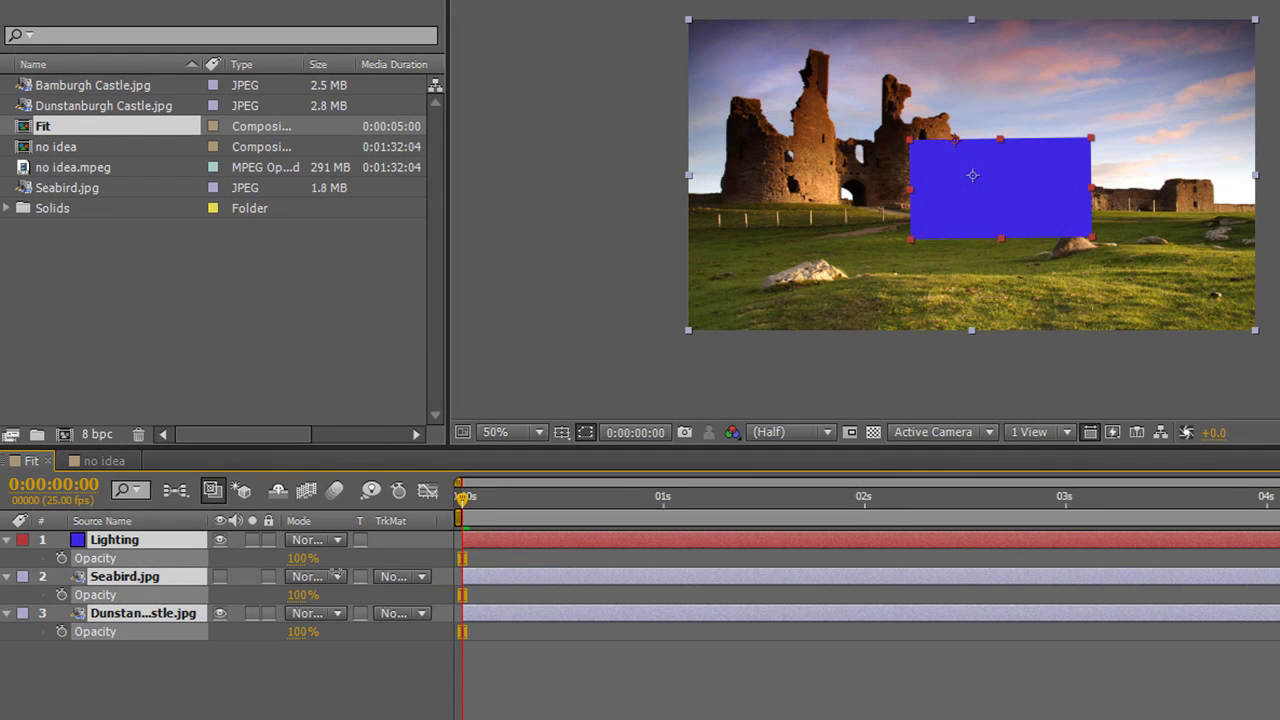